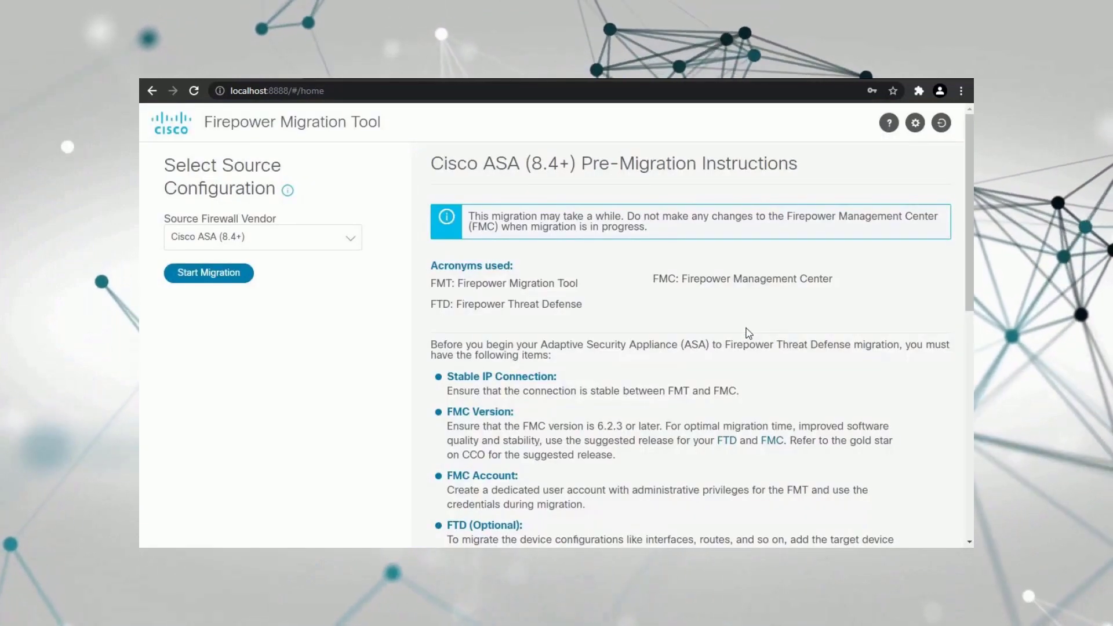
# Step: Choose Cisco ASA (9.2.2+) & FPS as the source firewall vendor and start the migration
pyautogui.click(357, 247)
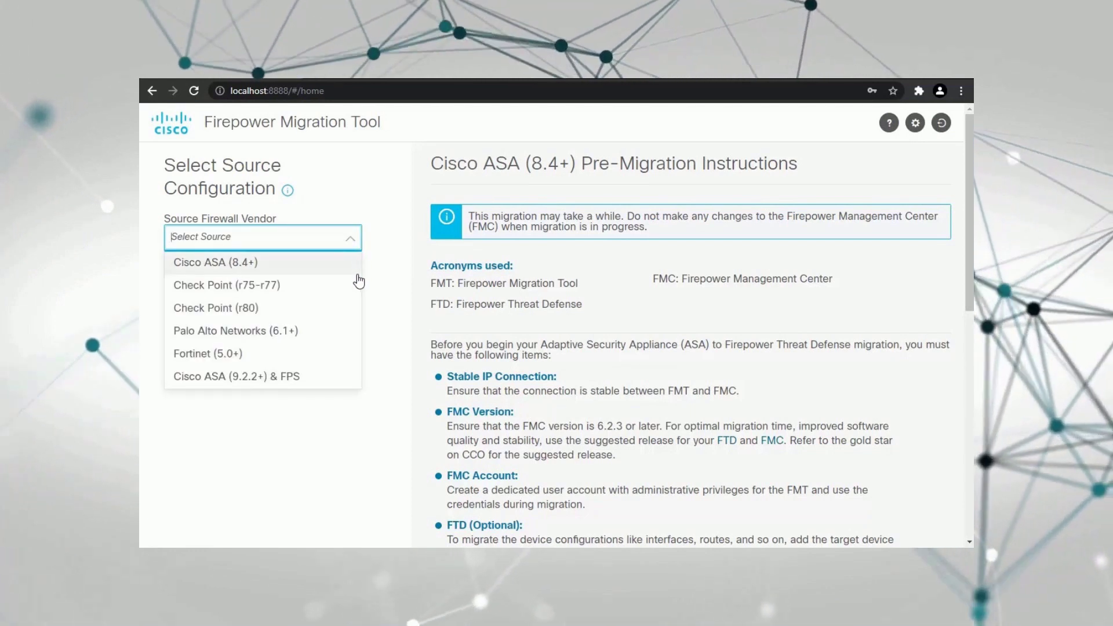
pyautogui.click(340, 386)
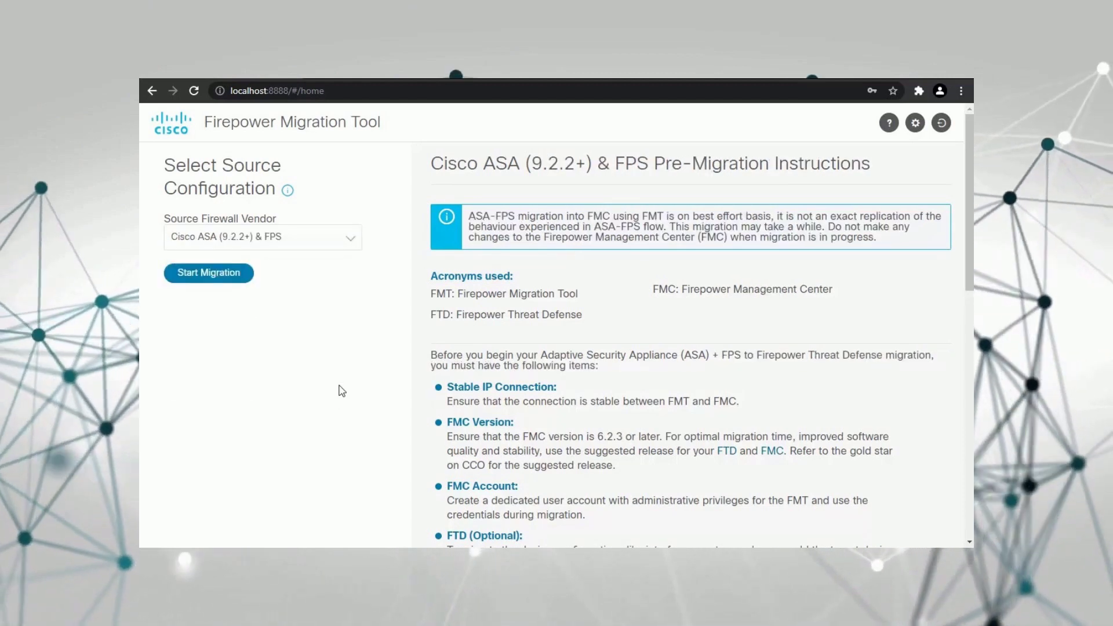
pyautogui.click(243, 280)
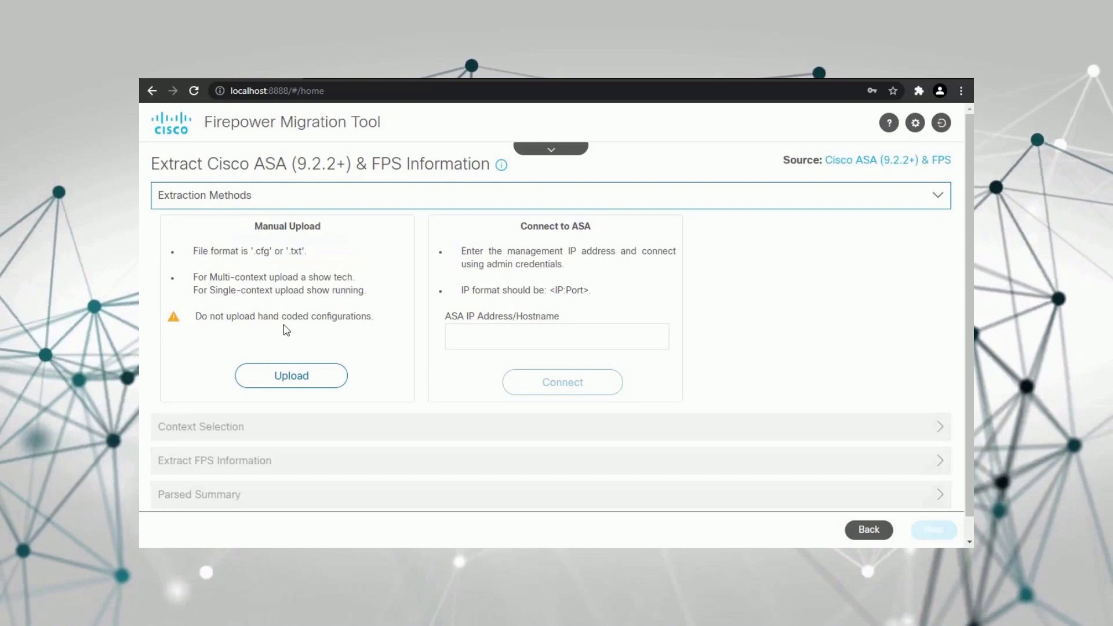
# Step: Upload the ASA_FPR configuration file
pyautogui.click(322, 375)
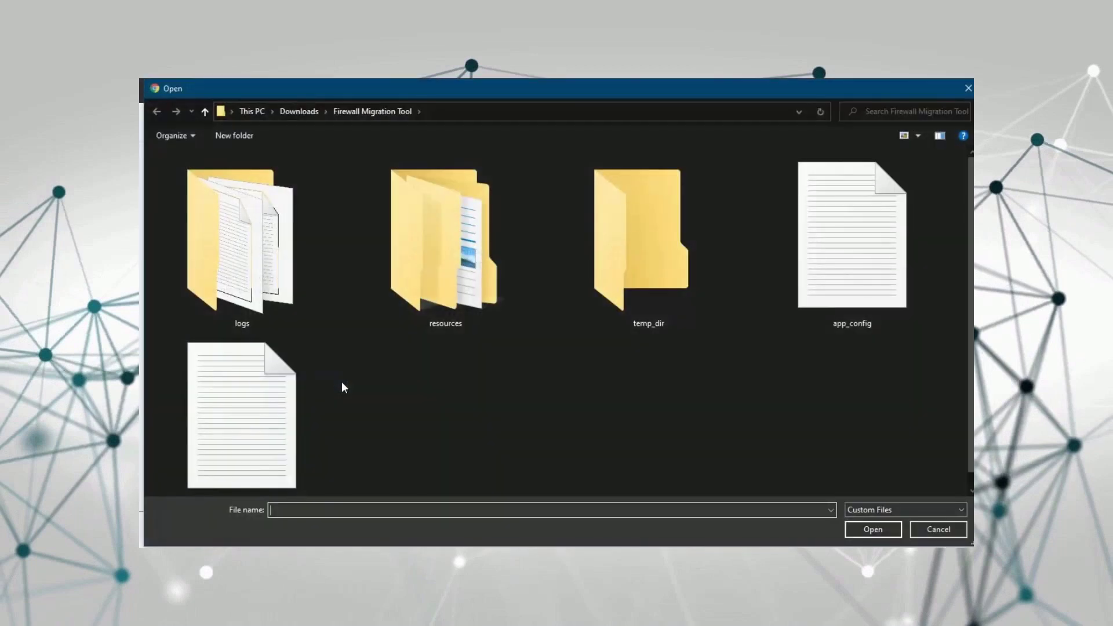
pyautogui.click(302, 406)
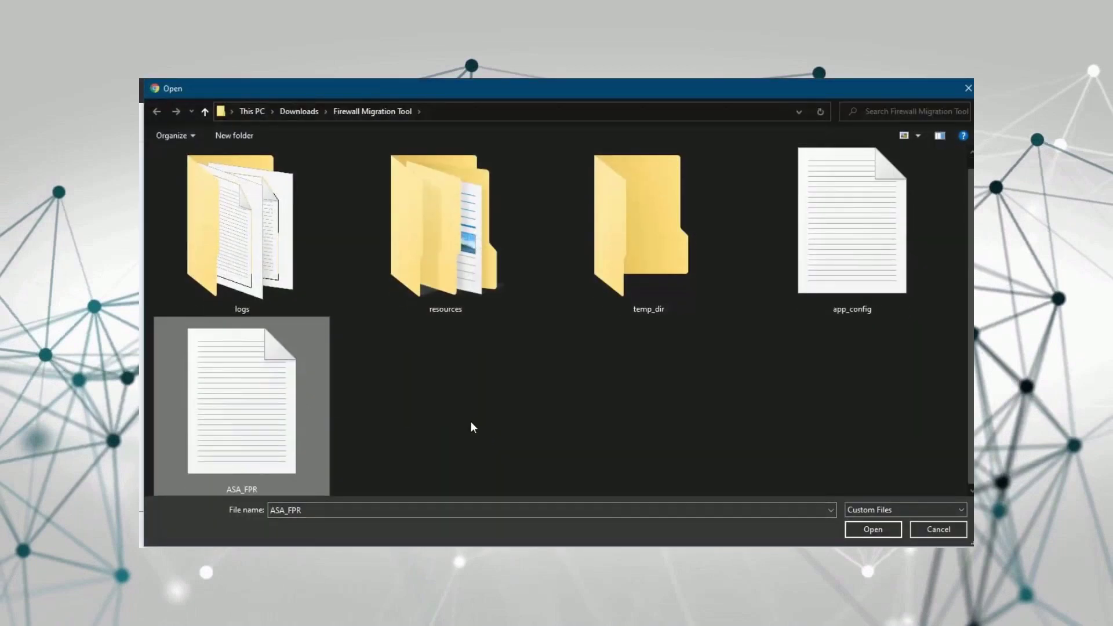
pyautogui.click(873, 527)
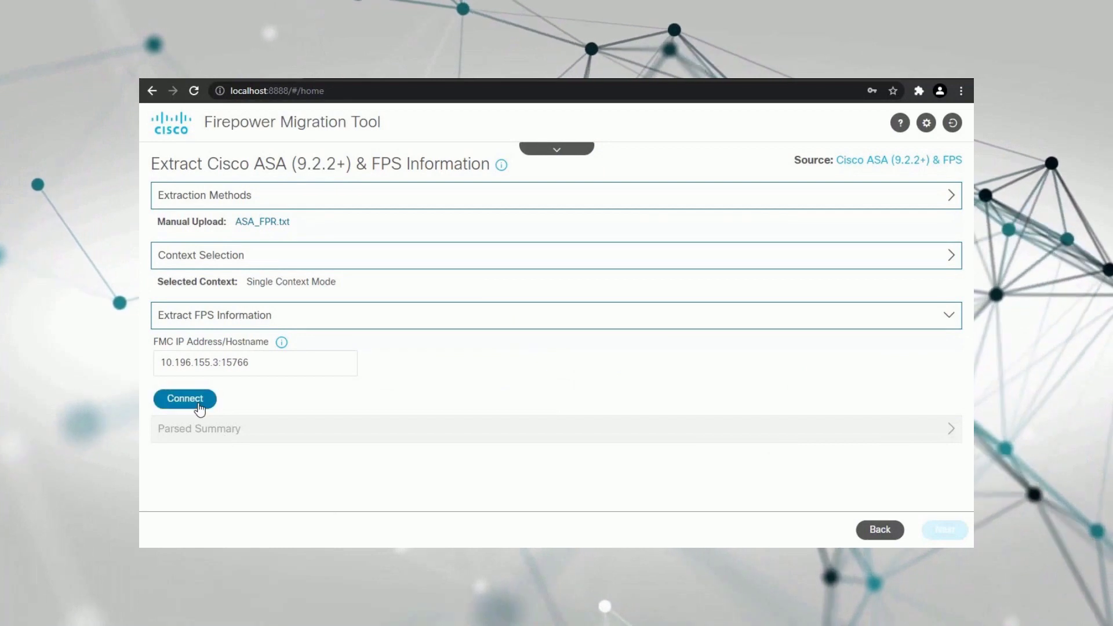
# Step: Connect to the FMC at 10.196.155.3:15766 using the admin account and its password
pyautogui.click(199, 405)
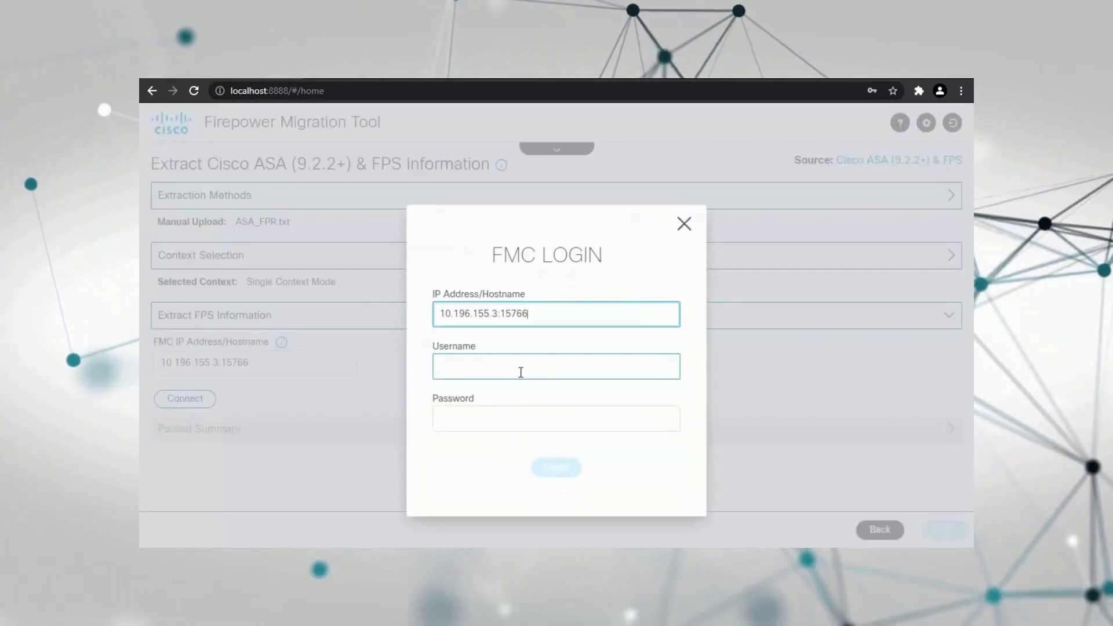
pyautogui.click(520, 369)
pyautogui.write('admin')
pyautogui.press('Tab')
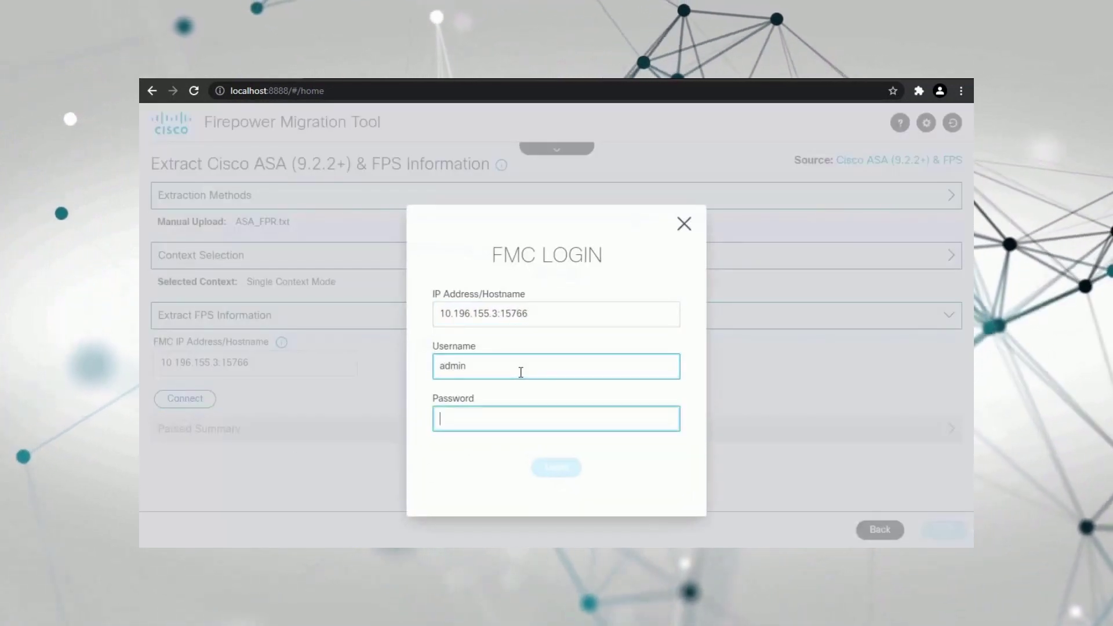
pyautogui.write('*********')
pyautogui.press('Return')
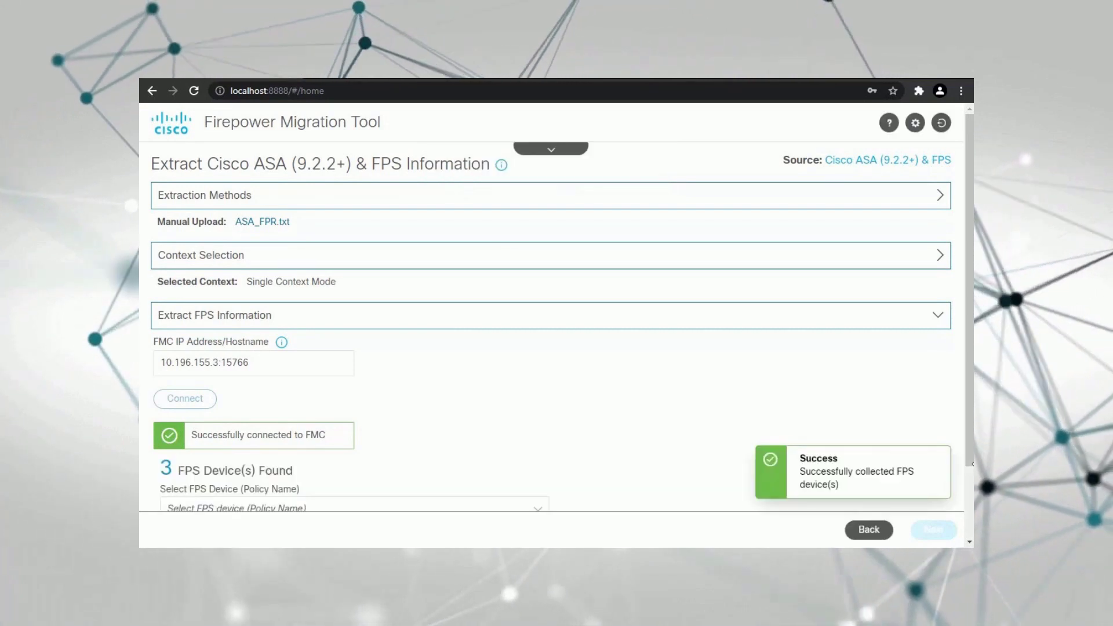
# Step: Select the ASA-SFR (acl policy) FPS device, collect its policy and review the Parsed Summary
pyautogui.scroll(-2, 965, 504)
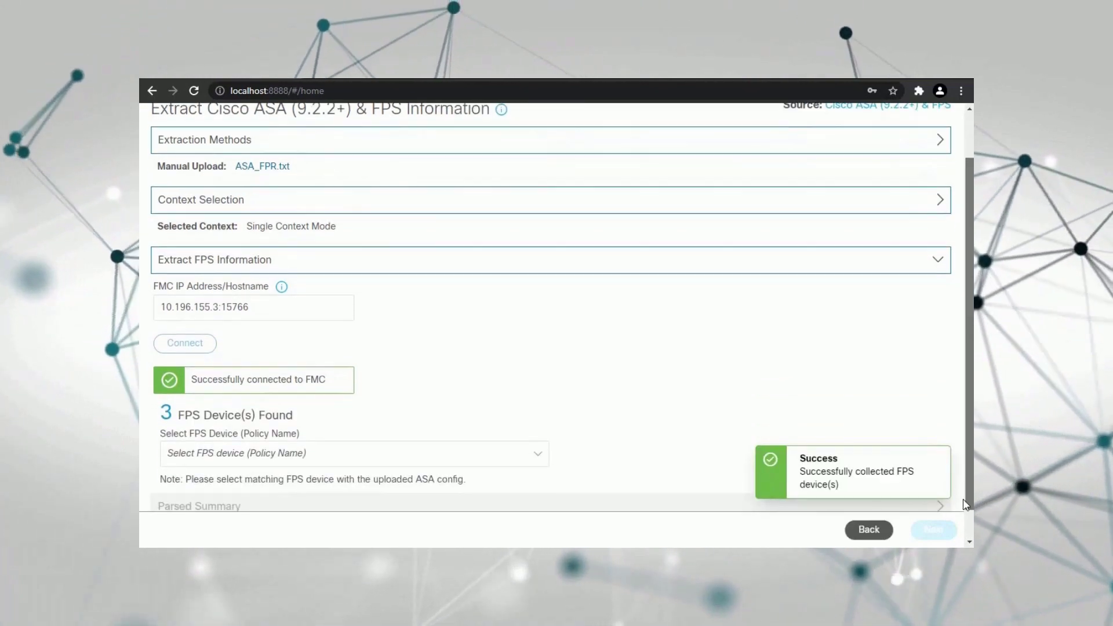
pyautogui.scroll(-1, 965, 504)
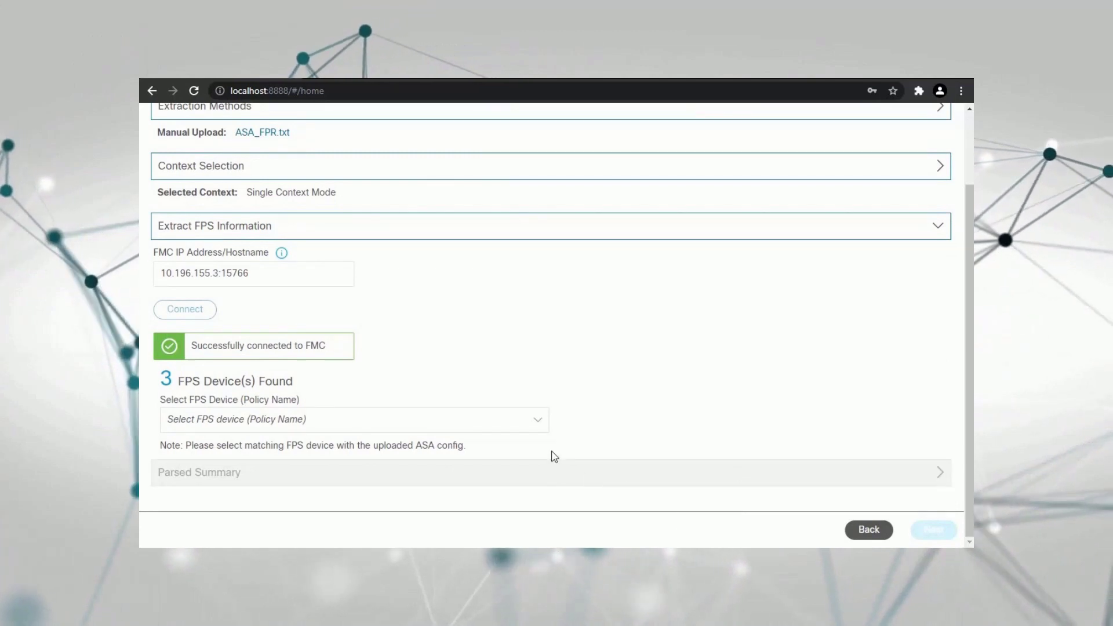
pyautogui.click(542, 419)
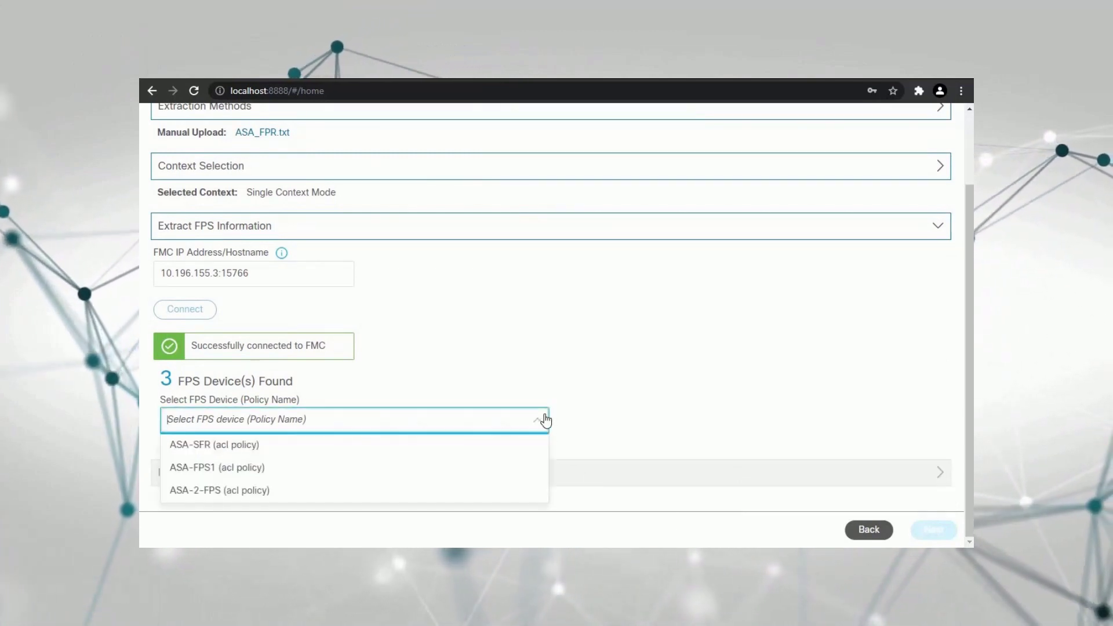
pyautogui.click(526, 445)
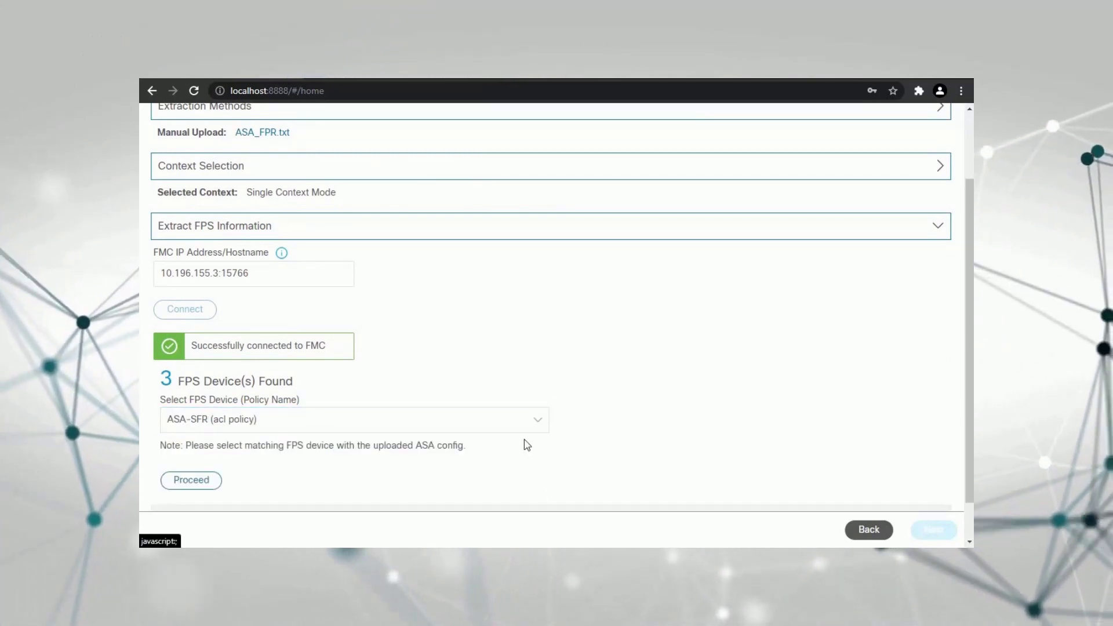
pyautogui.click(219, 479)
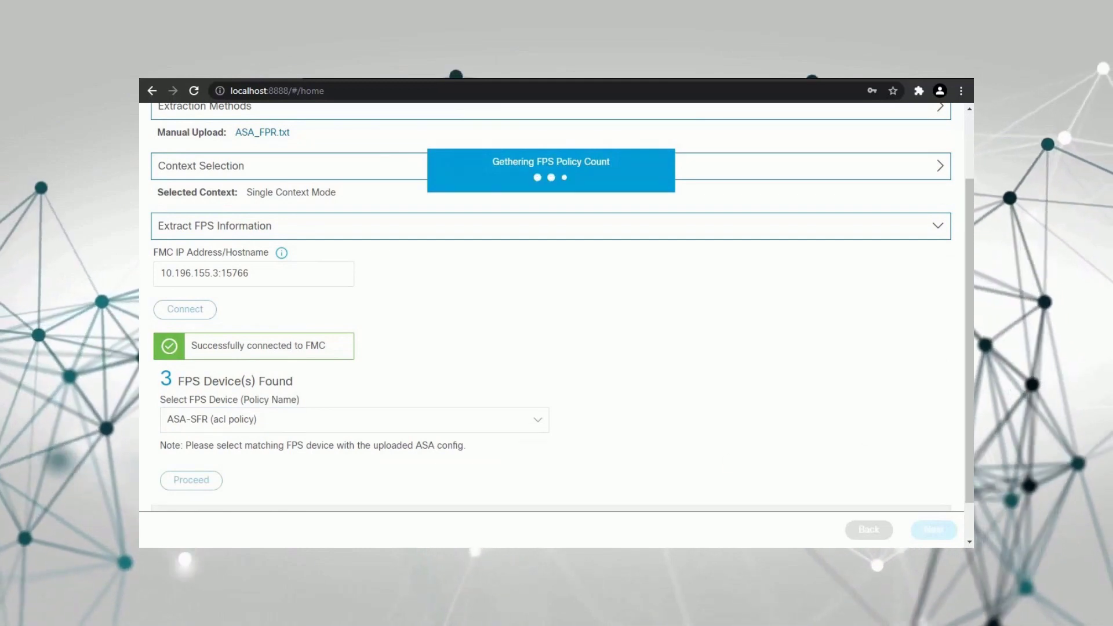
pyautogui.moveTo(970, 458); pyautogui.dragTo(968, 537)
pyautogui.click(945, 530)
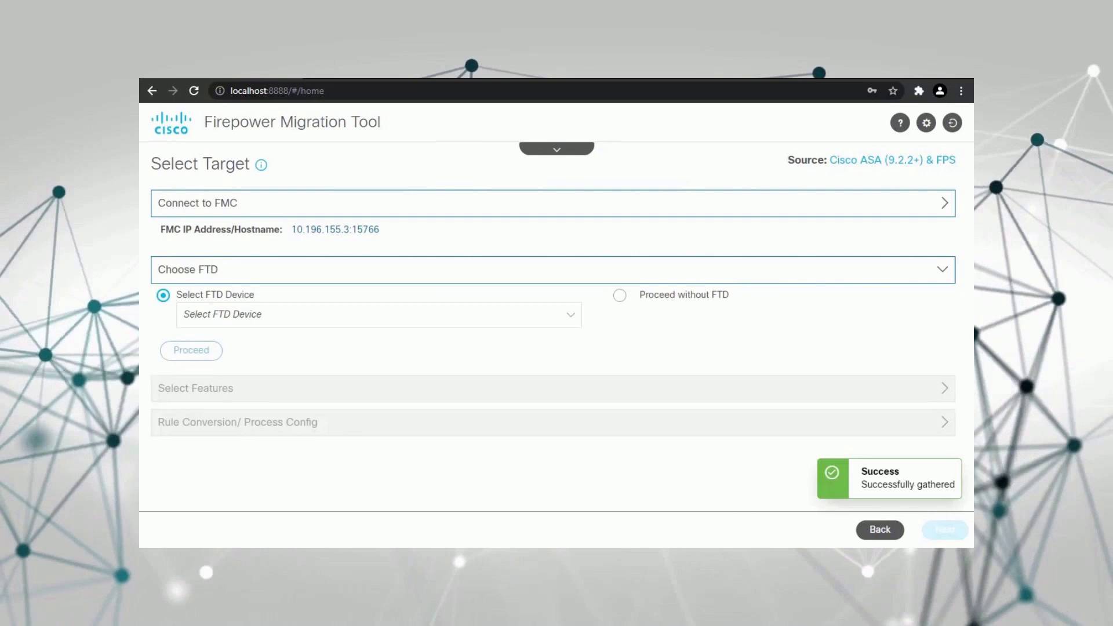
# Step: Choose FTD-4100 (192.168.0.29) as the target FTD device
pyautogui.click(569, 324)
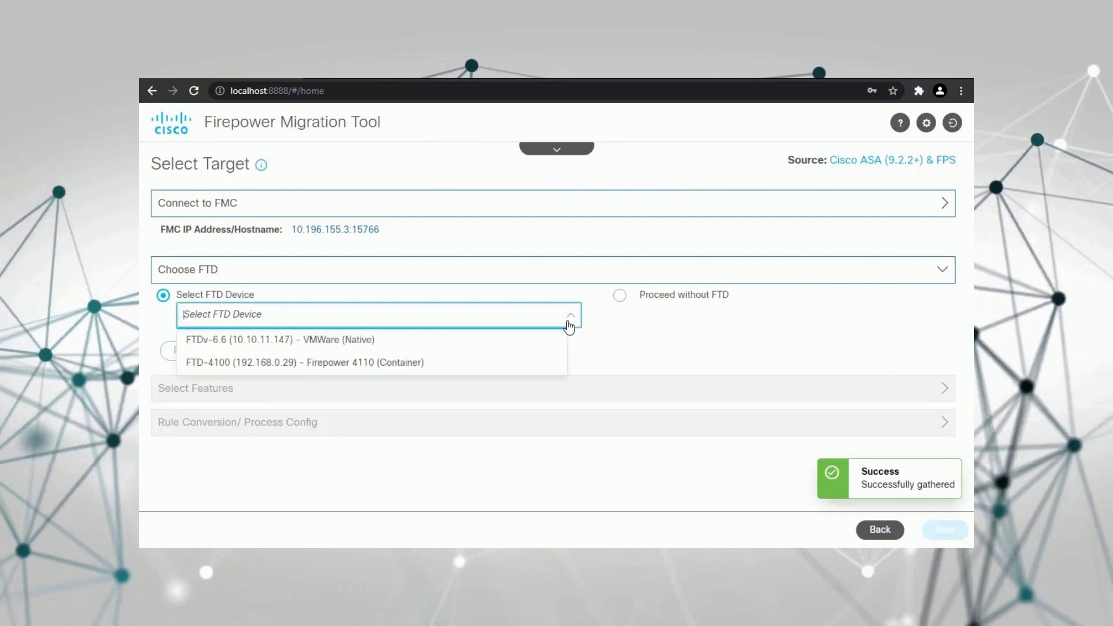
pyautogui.click(539, 363)
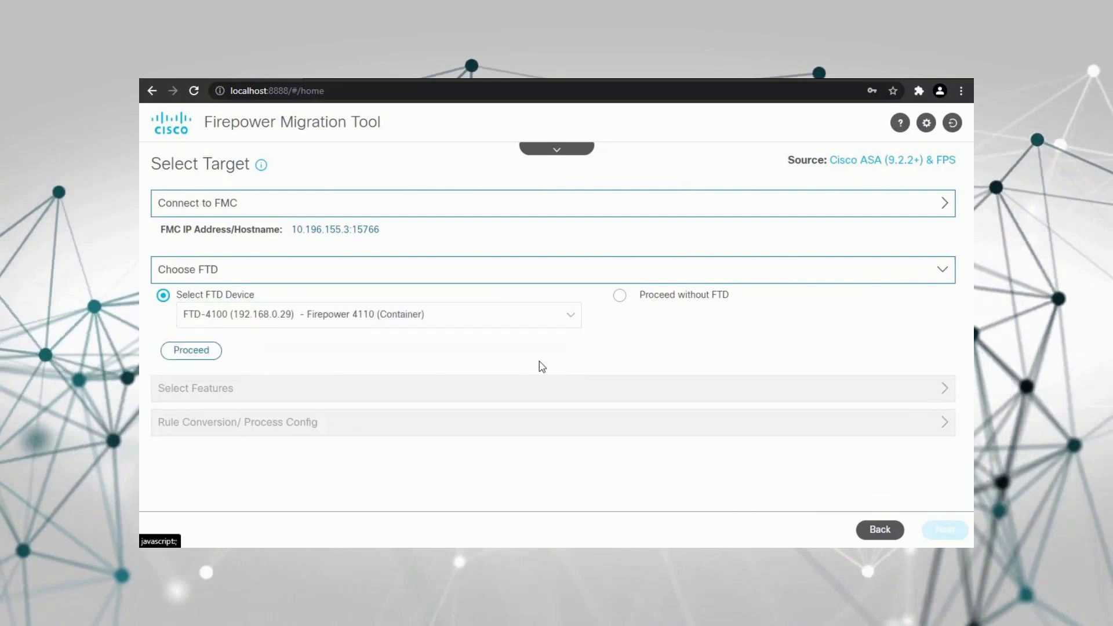
pyautogui.click(207, 355)
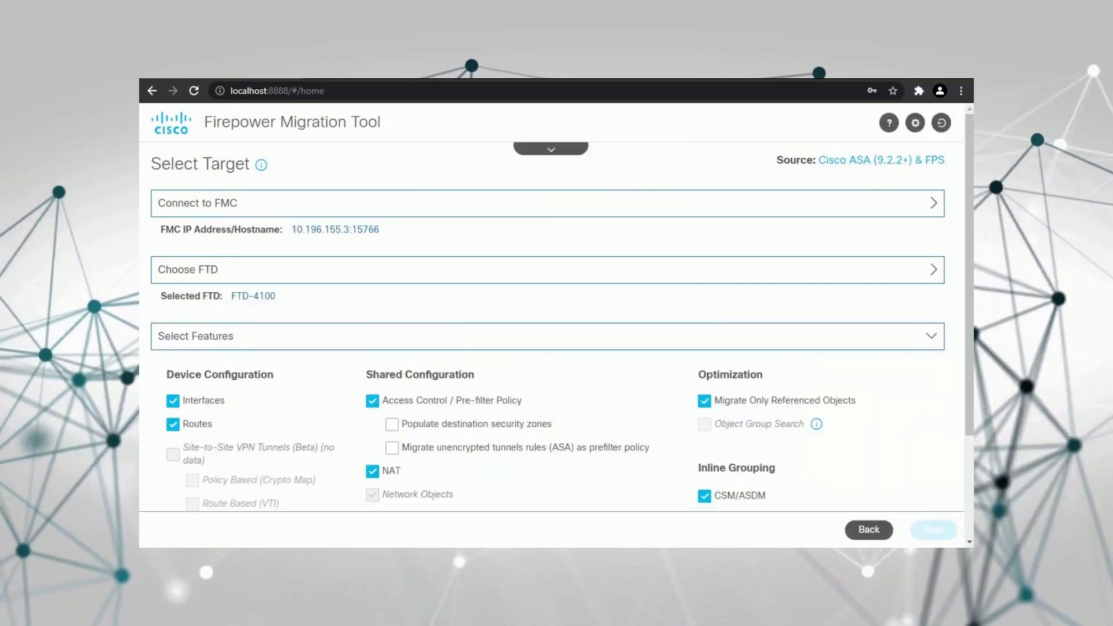
# Step: Keep the default feature selection and continue to rule conversion
pyautogui.scroll(-3, 969, 454)
pyautogui.scroll(-2, 969, 458)
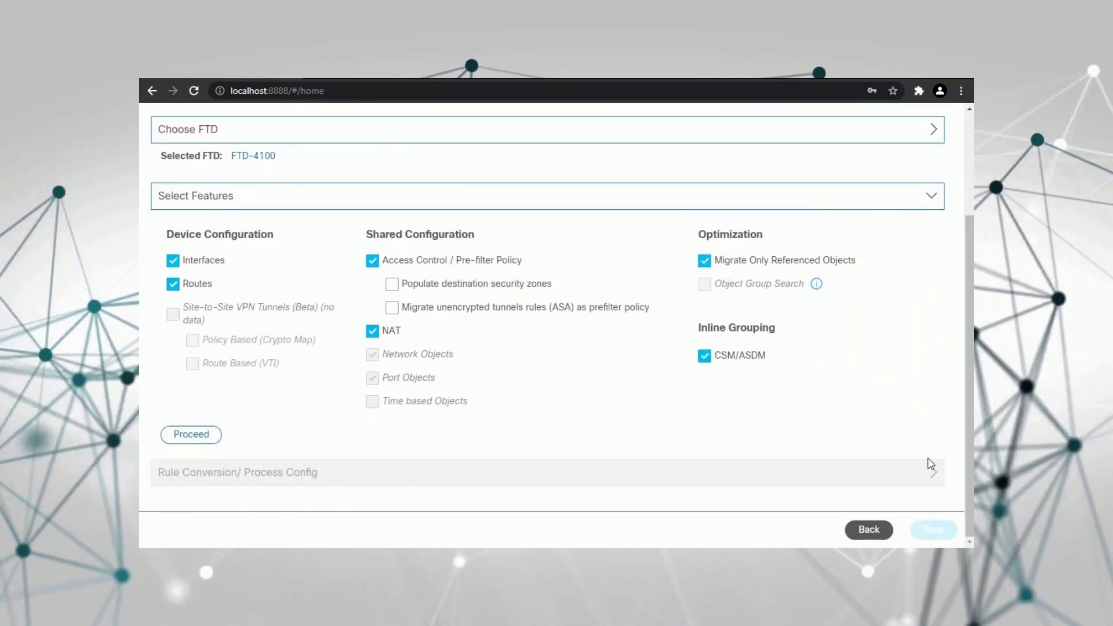
pyautogui.click(195, 438)
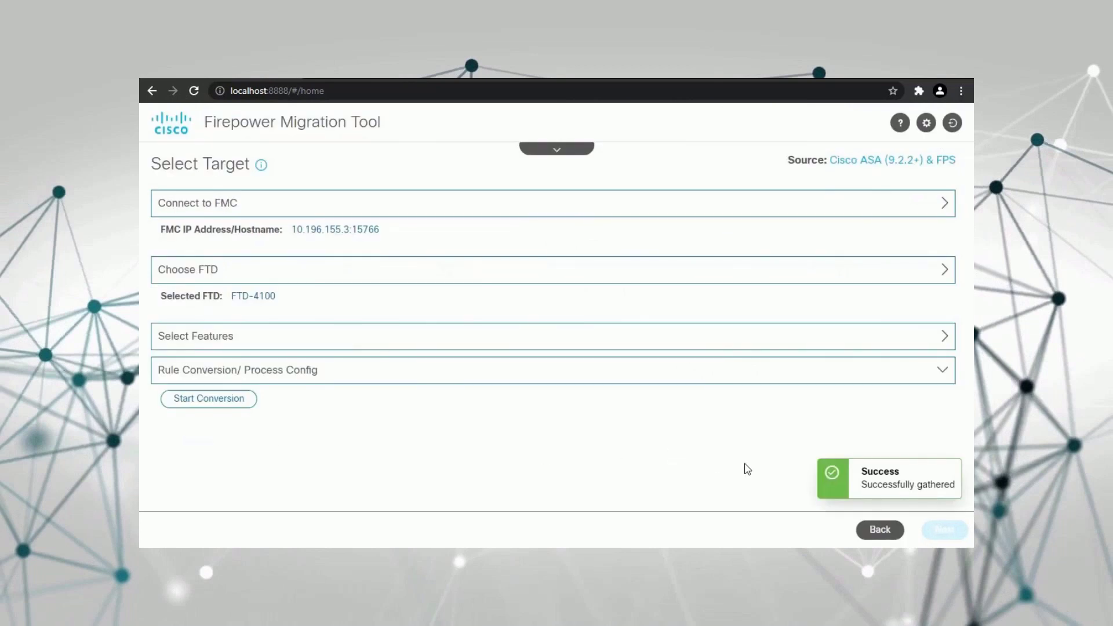
# Step: Run the rule conversion to completion: 0 parsing errors, 44 ASA ACL lines, 23 FPS entries
pyautogui.click(235, 406)
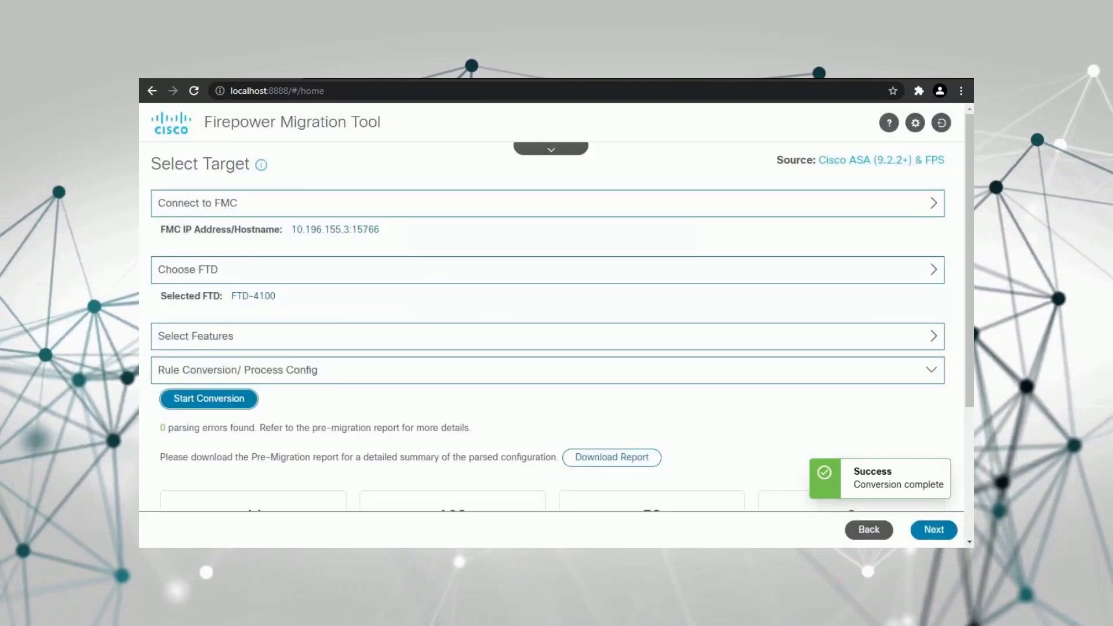
pyautogui.moveTo(969, 406); pyautogui.dragTo(970, 543)
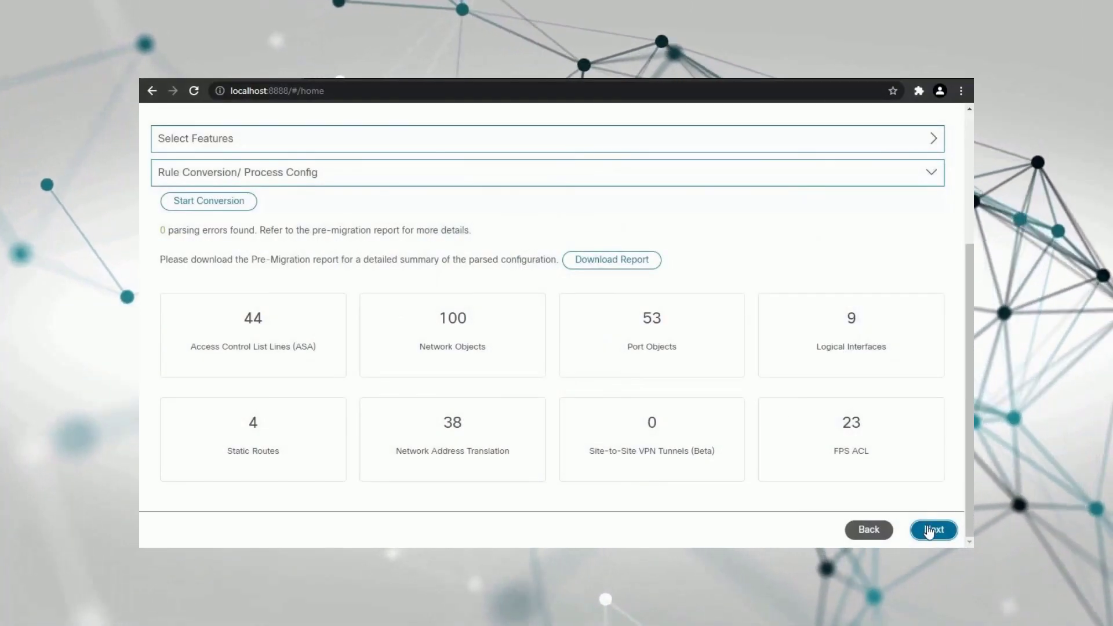
# Step: Keep GigabitEthernet0/0 mapped to Ethernet1/2 and accept all 9 ASA-to-FTD interface mappings
pyautogui.click(931, 530)
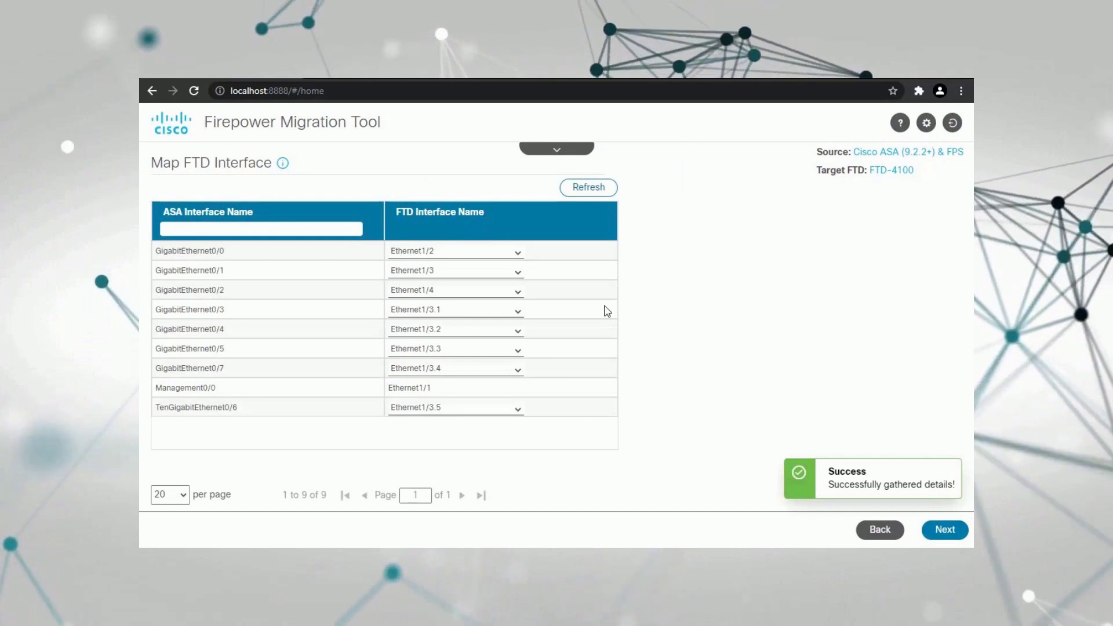
pyautogui.click(517, 252)
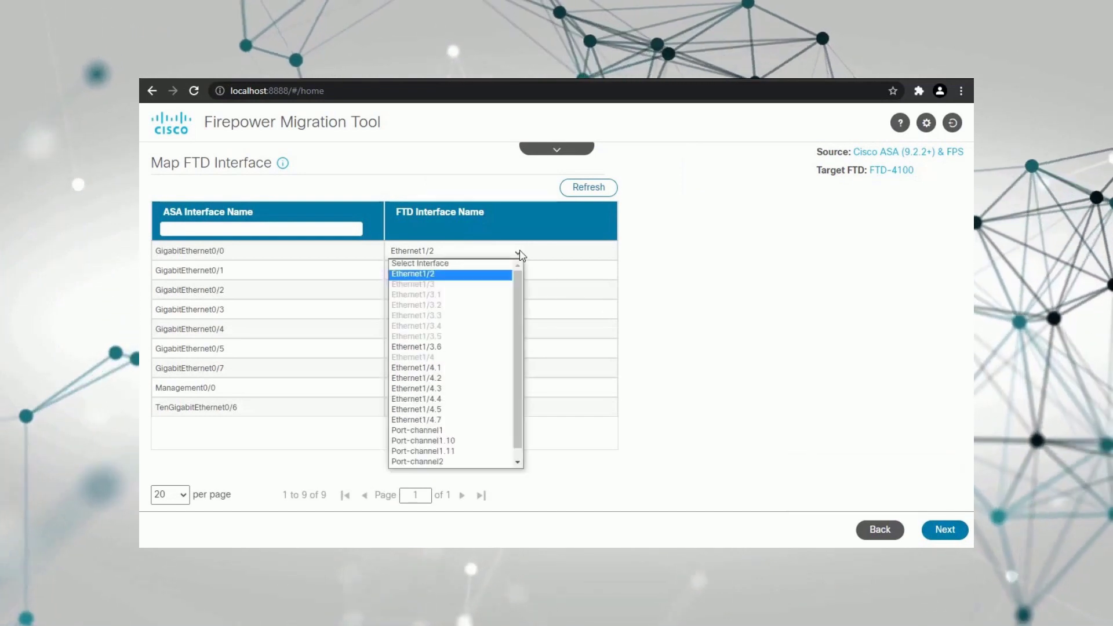
pyautogui.moveTo(520, 277)
pyautogui.mouseDown()
pyautogui.moveTo(524, 336)
pyautogui.moveTo(519, 284)
pyautogui.mouseUp()
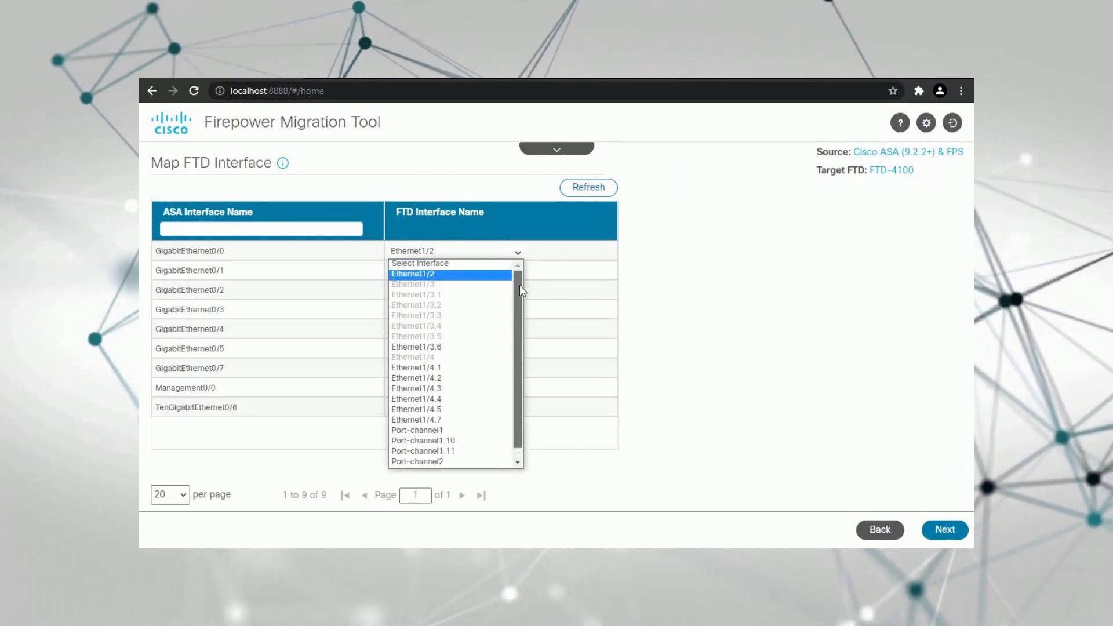
pyautogui.click(757, 350)
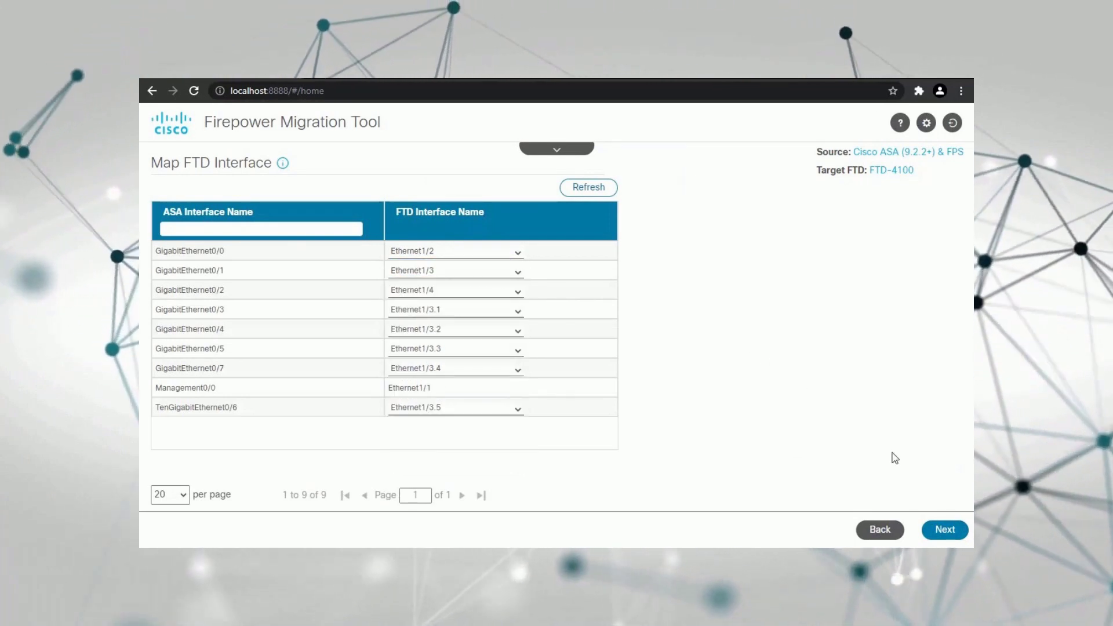
pyautogui.click(944, 530)
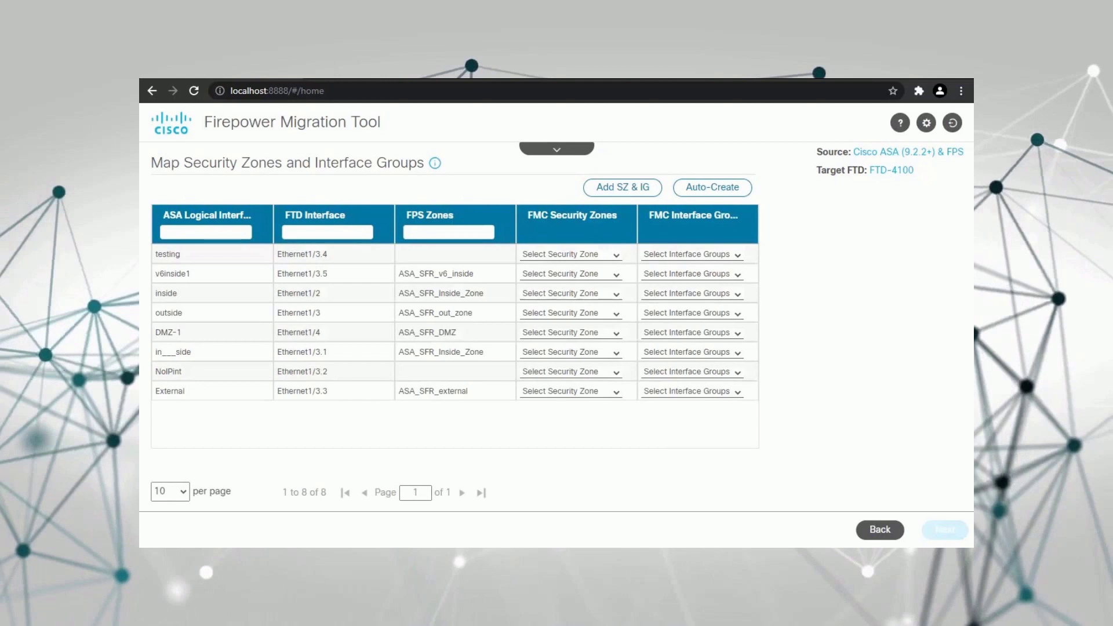
# Step: Auto-create security zones and interface groups for all ASA interfaces
pyautogui.click(738, 189)
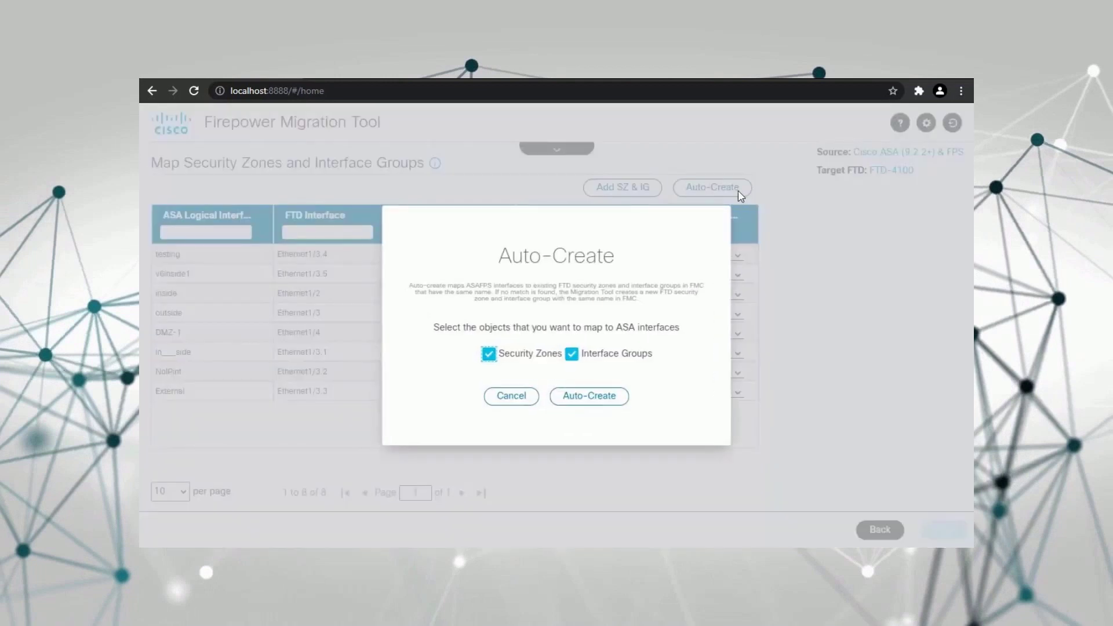
pyautogui.click(618, 399)
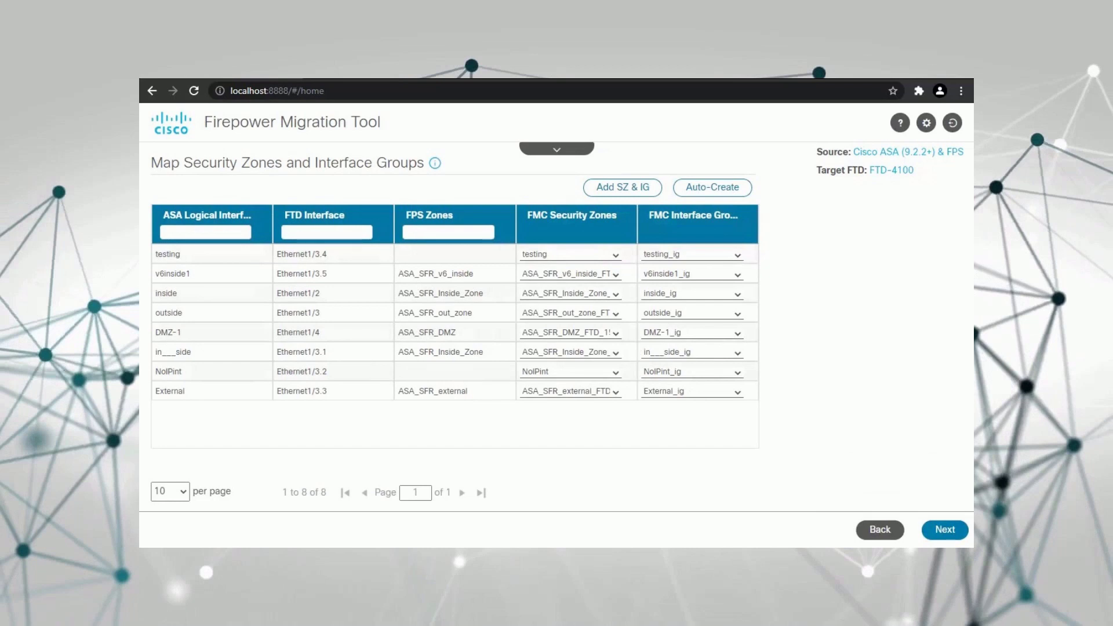
pyautogui.click(955, 537)
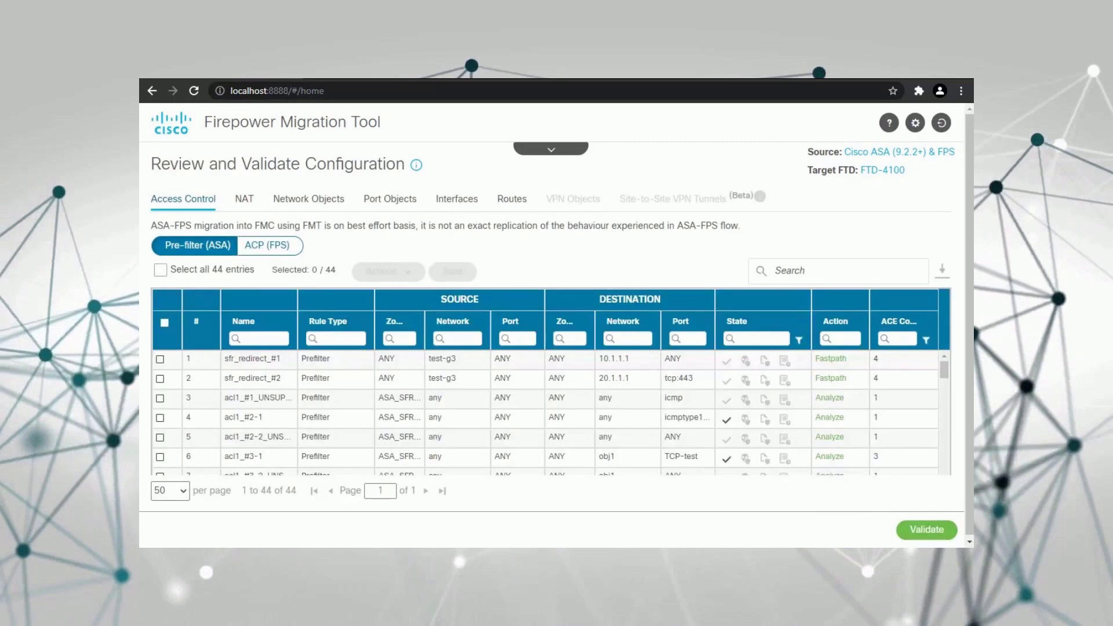
pyautogui.click(249, 205)
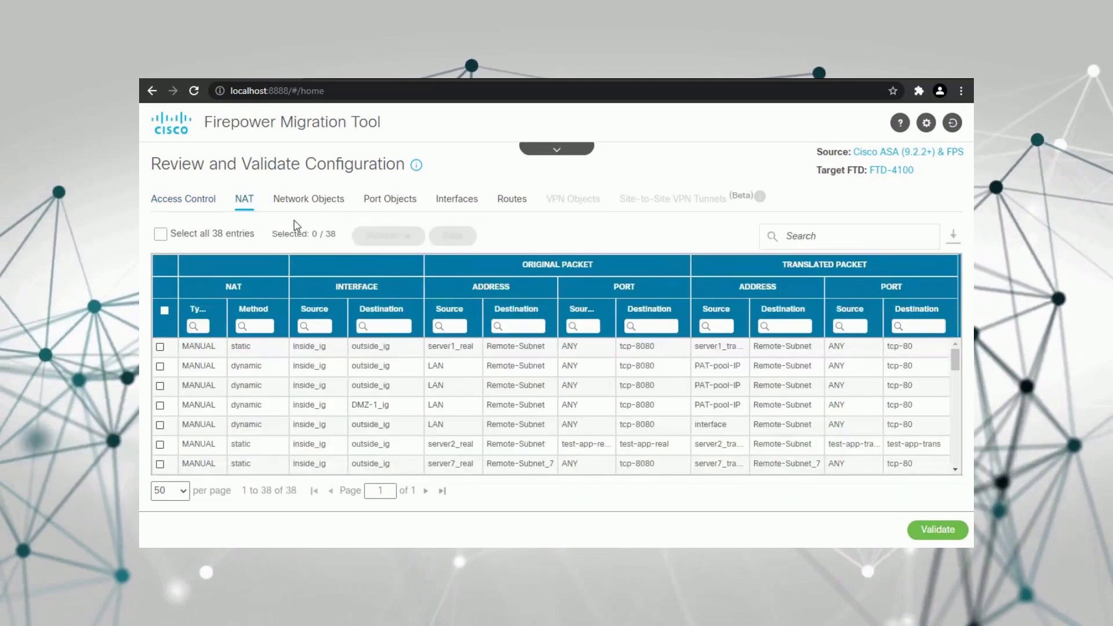
pyautogui.click(313, 216)
pyautogui.click(409, 211)
pyautogui.click(468, 212)
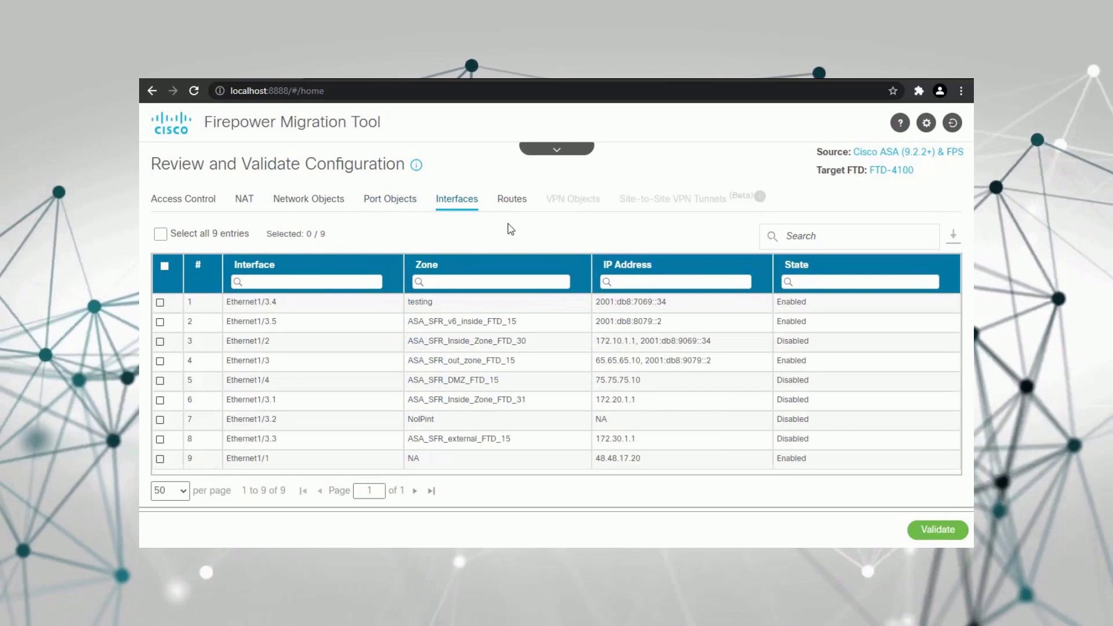
pyautogui.click(523, 212)
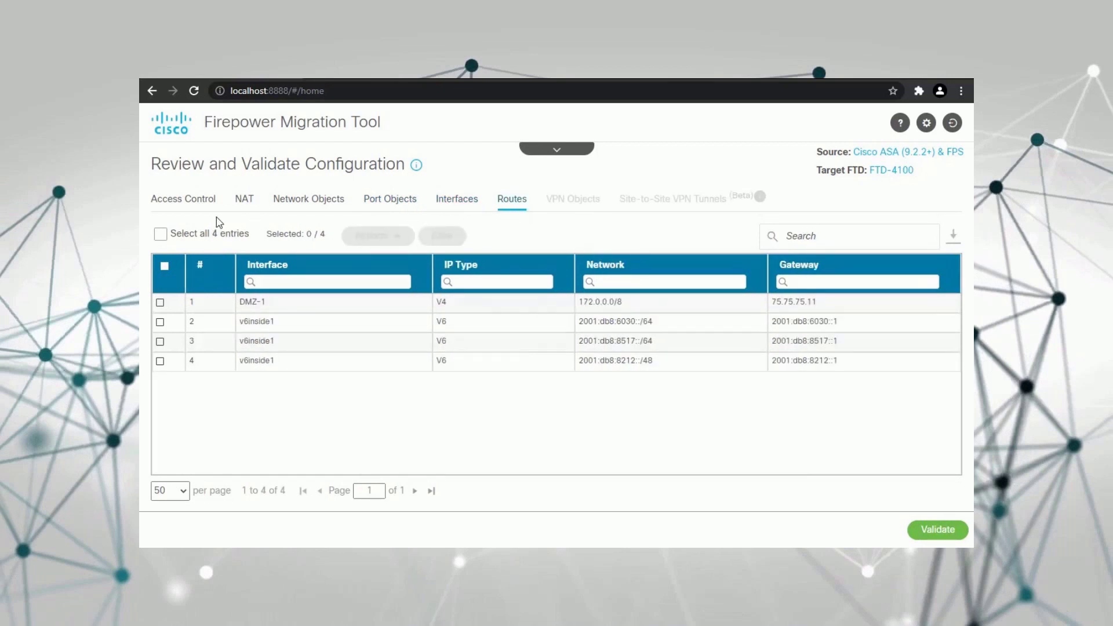
pyautogui.click(183, 214)
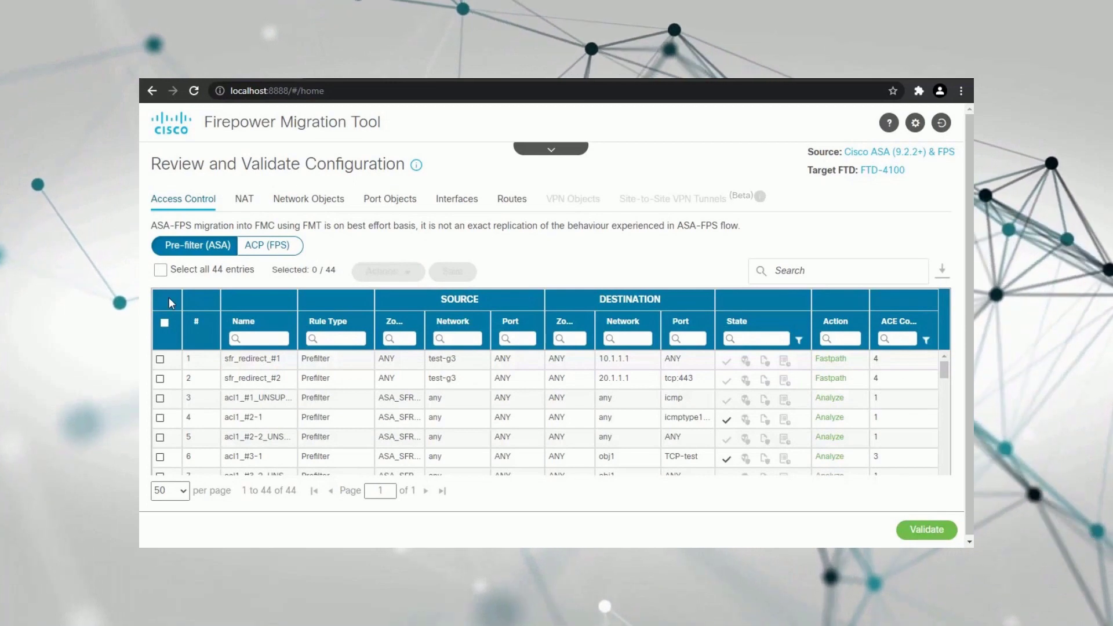
# Step: Apply the Balanced Security and Connectivity IPS policy with Default-Set_1 to all 23 ACP (FPS) rules
pyautogui.click(272, 248)
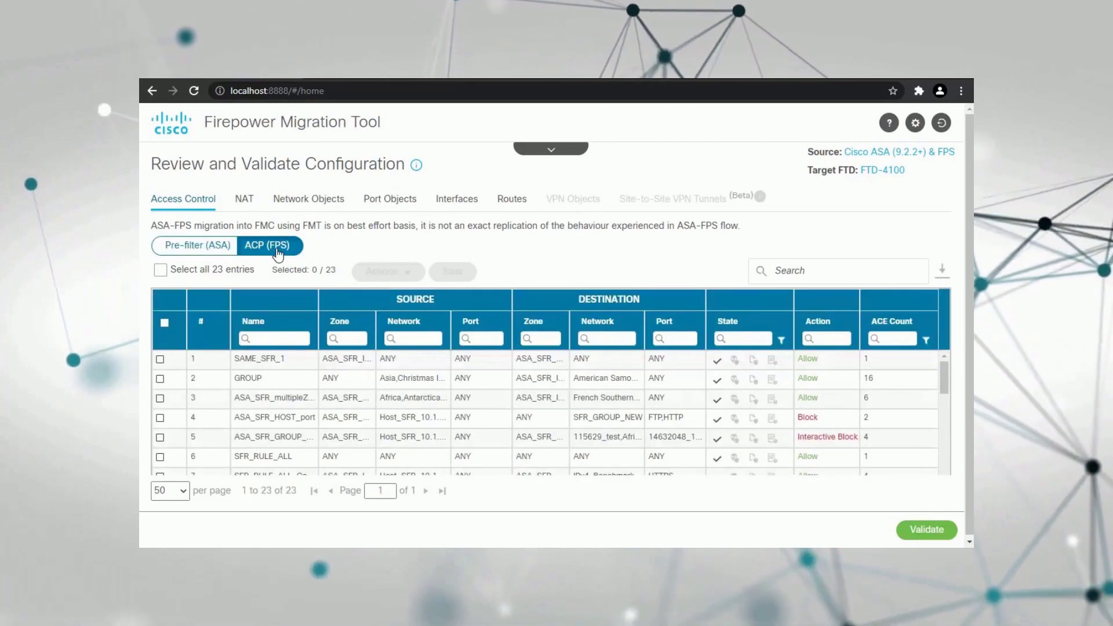
pyautogui.click(164, 322)
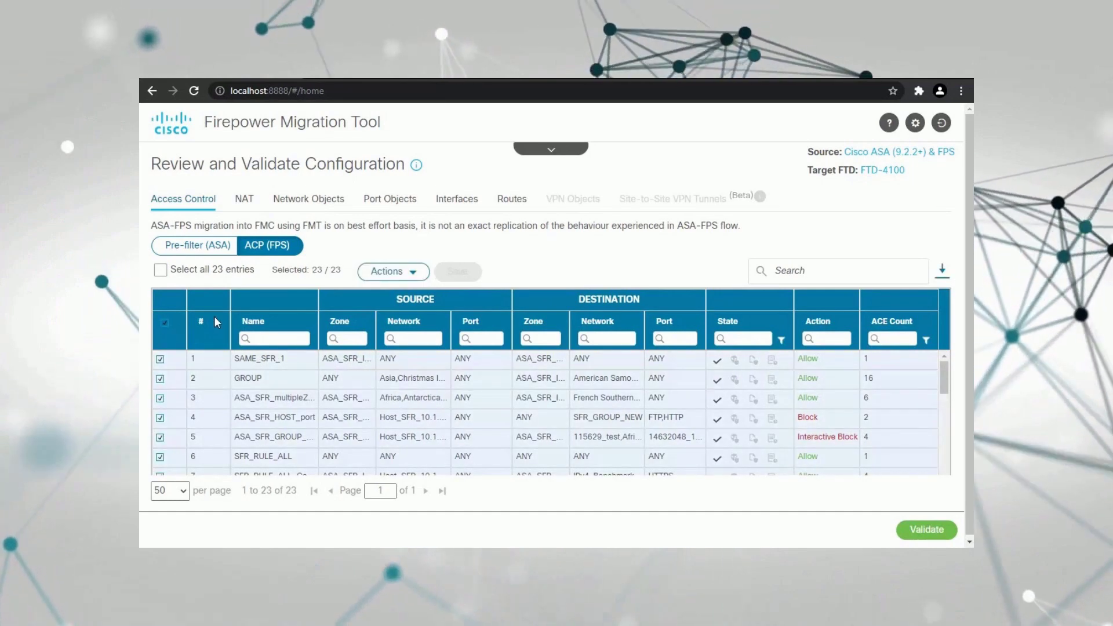
pyautogui.click(410, 273)
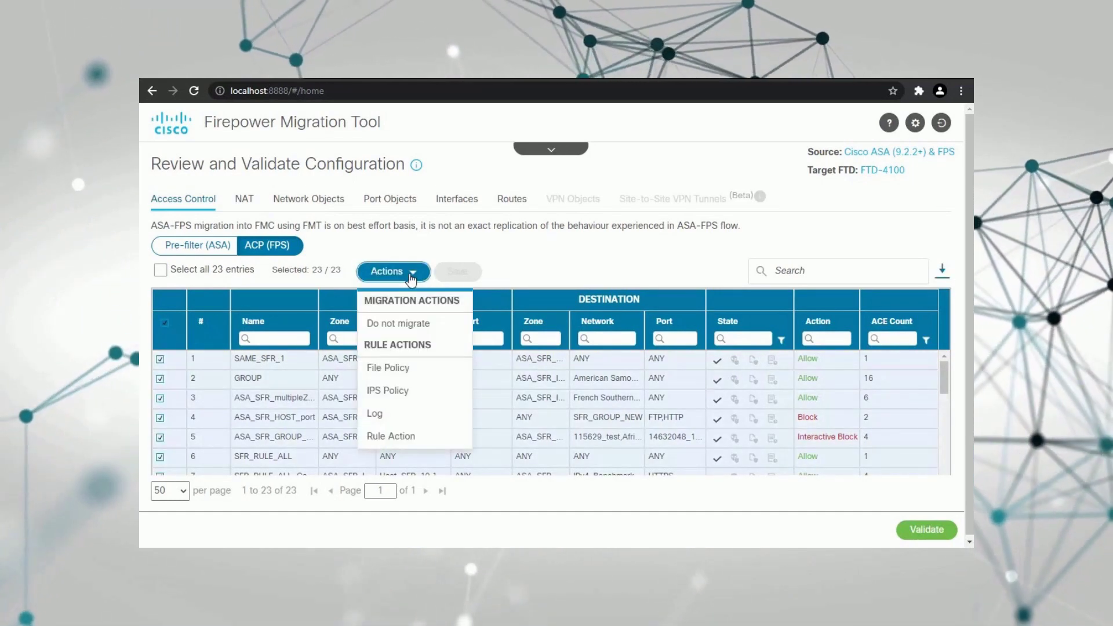
pyautogui.click(429, 392)
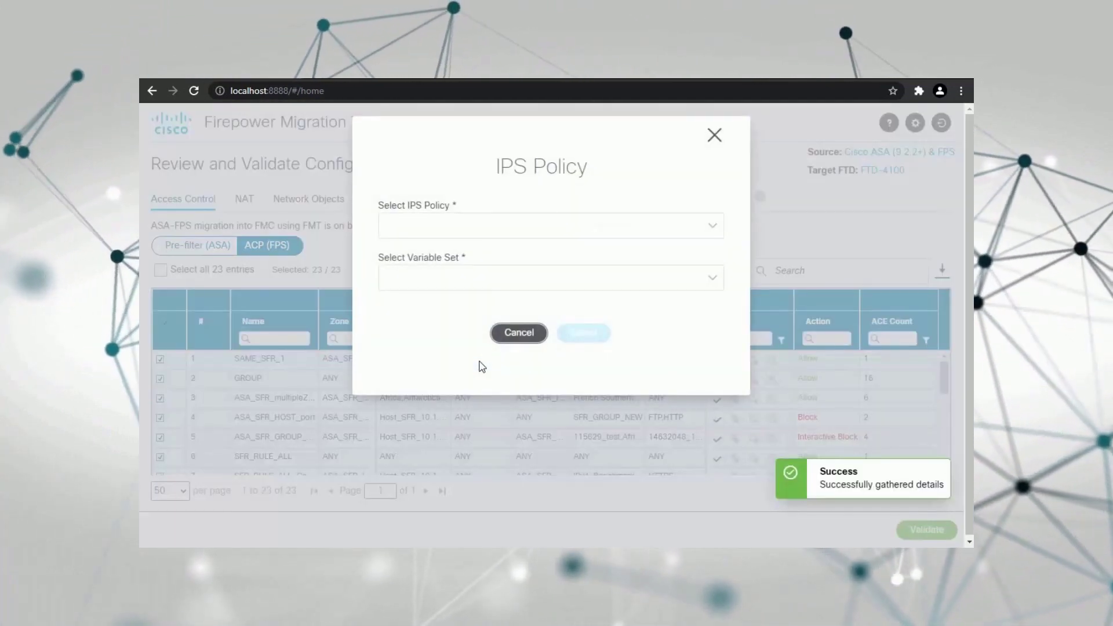
pyautogui.click(700, 234)
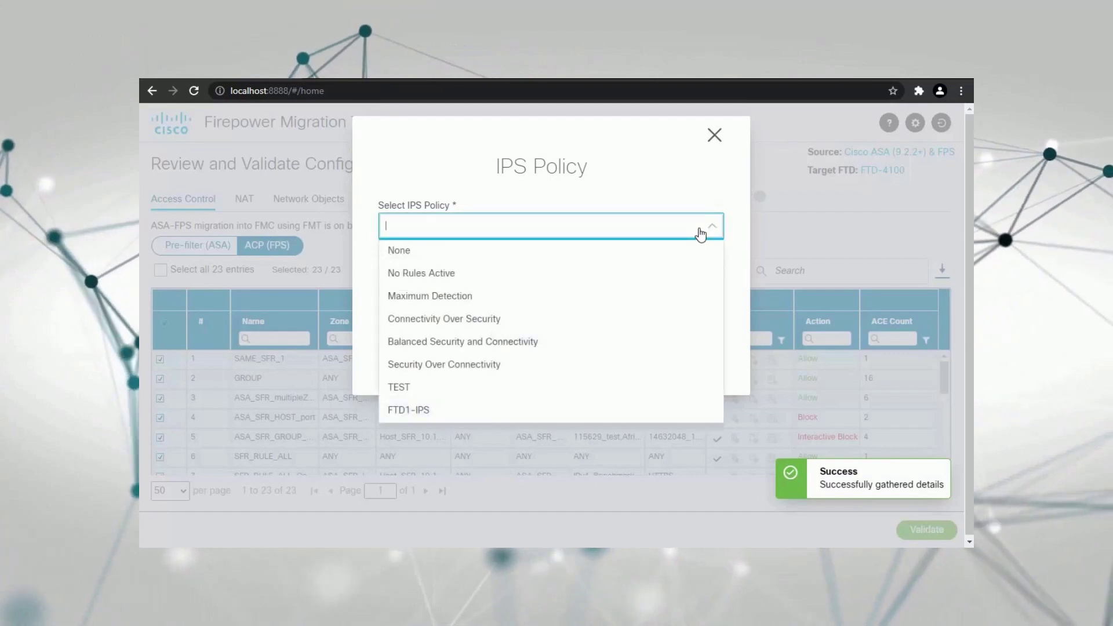
pyautogui.click(638, 343)
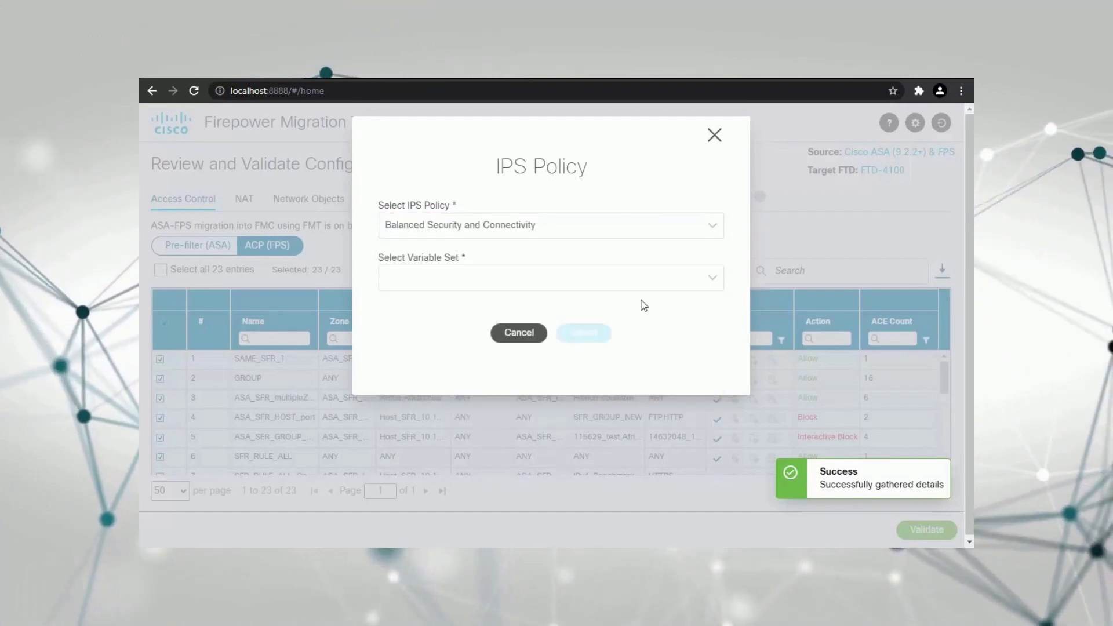
pyautogui.click(637, 277)
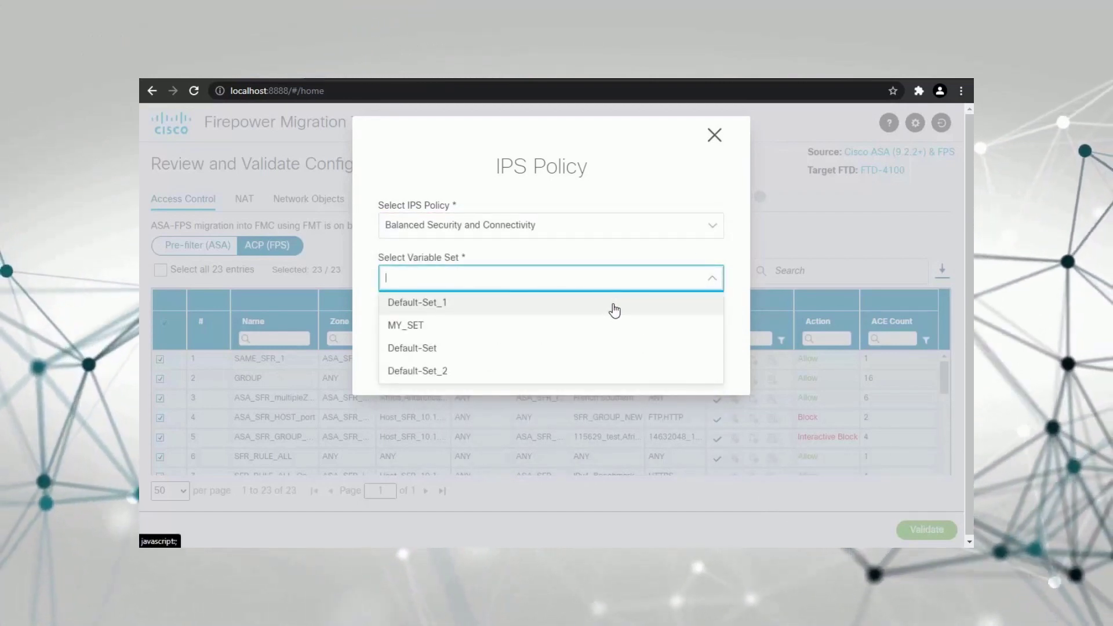
pyautogui.click(613, 304)
pyautogui.click(582, 333)
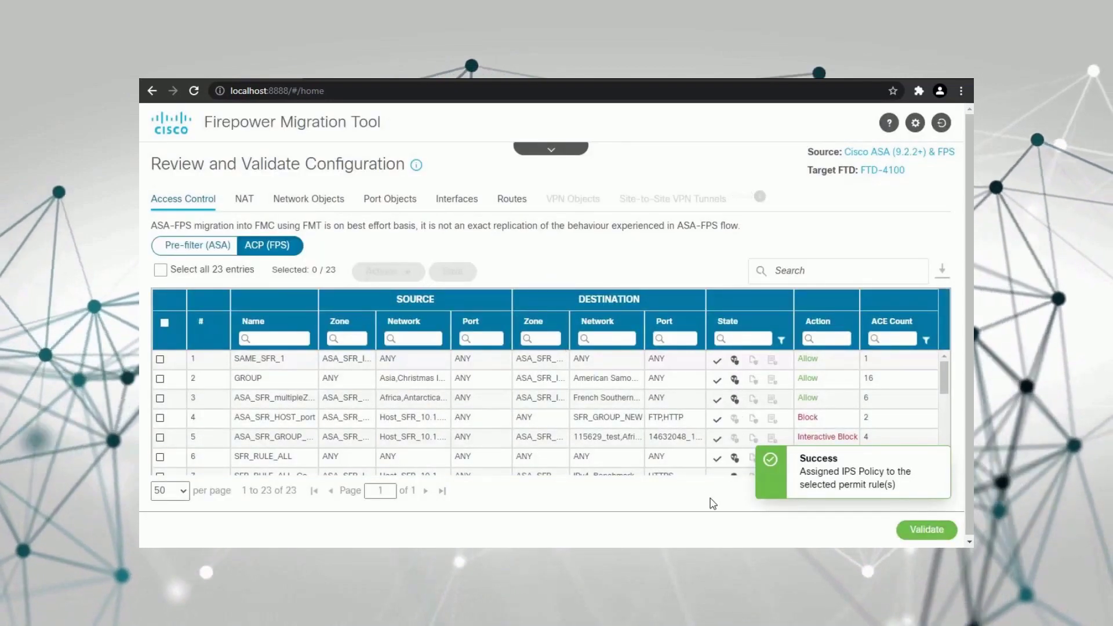
# Step: Enable 'Log at the end of connection' to Event Viewer on all ACP rules
pyautogui.click(164, 324)
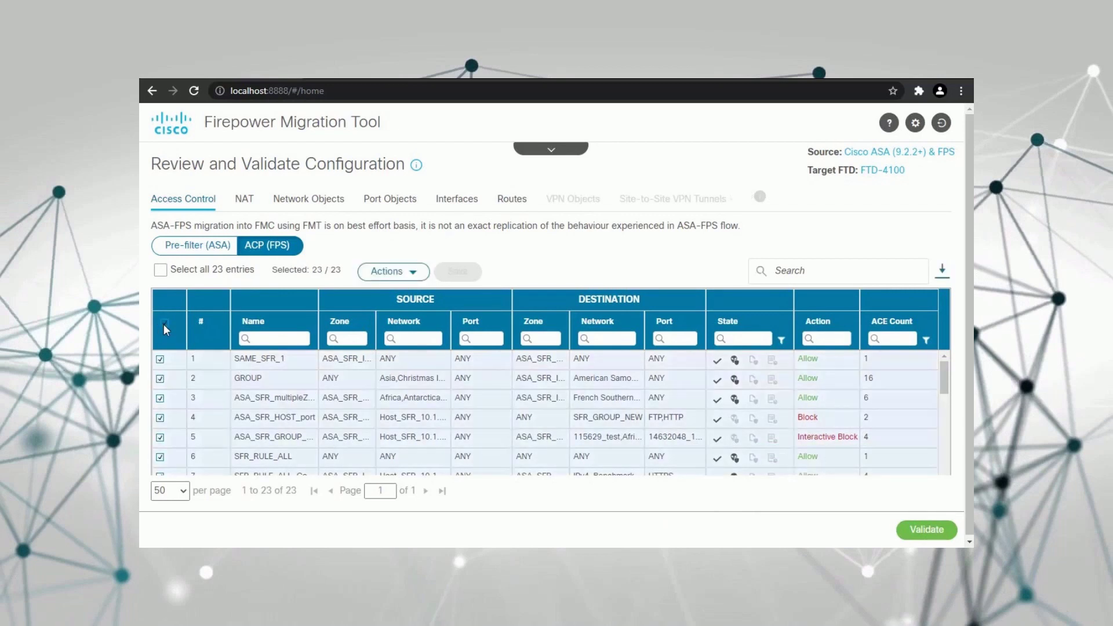
pyautogui.click(389, 271)
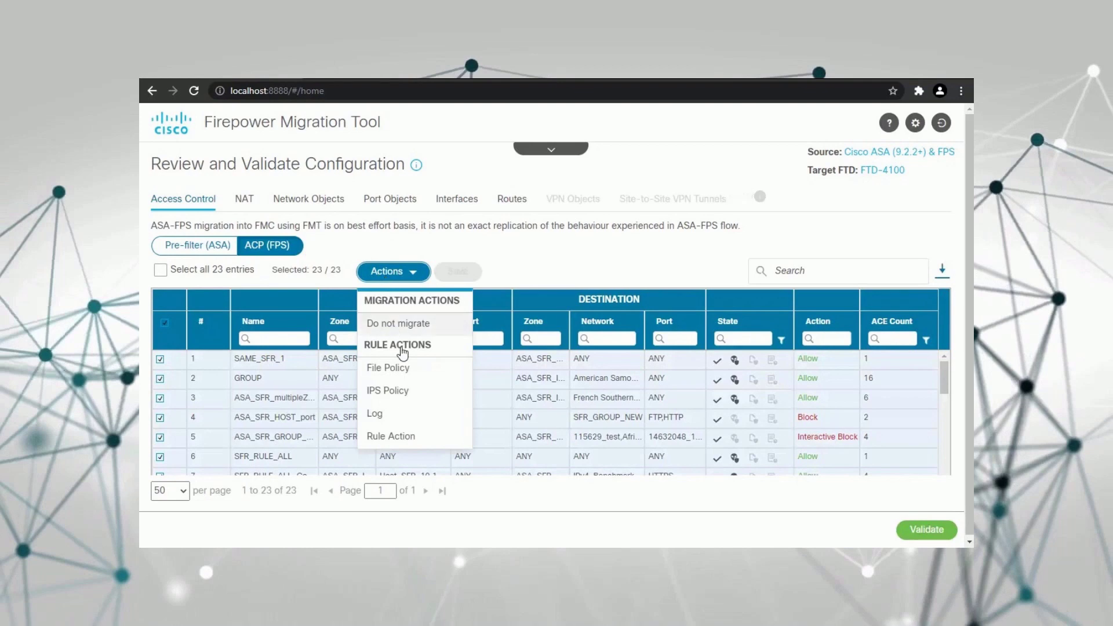
pyautogui.click(426, 415)
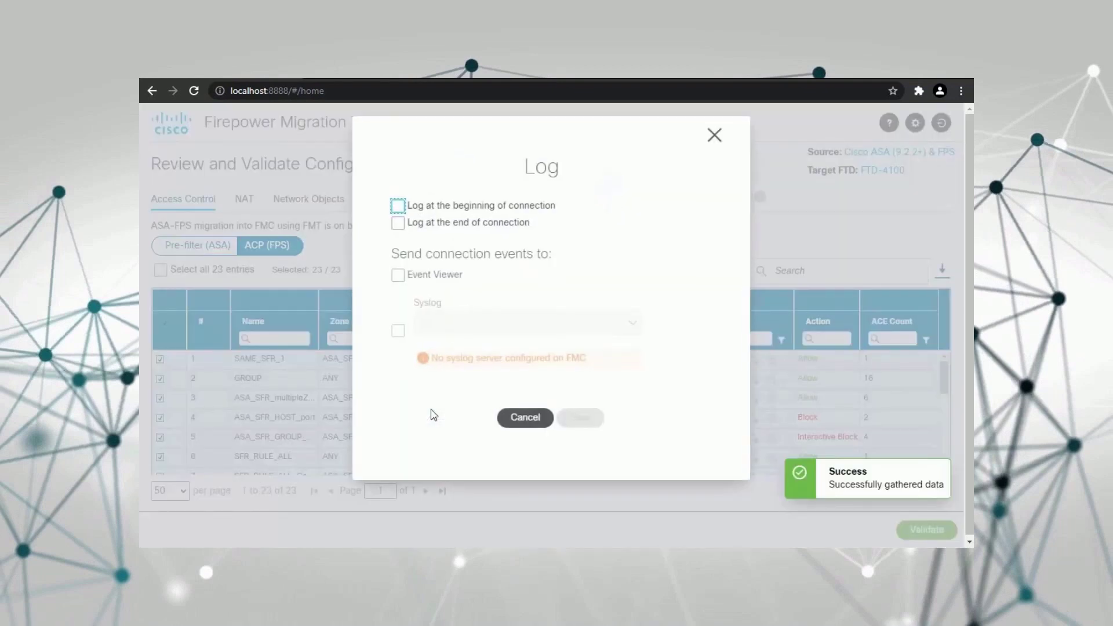
pyautogui.click(396, 225)
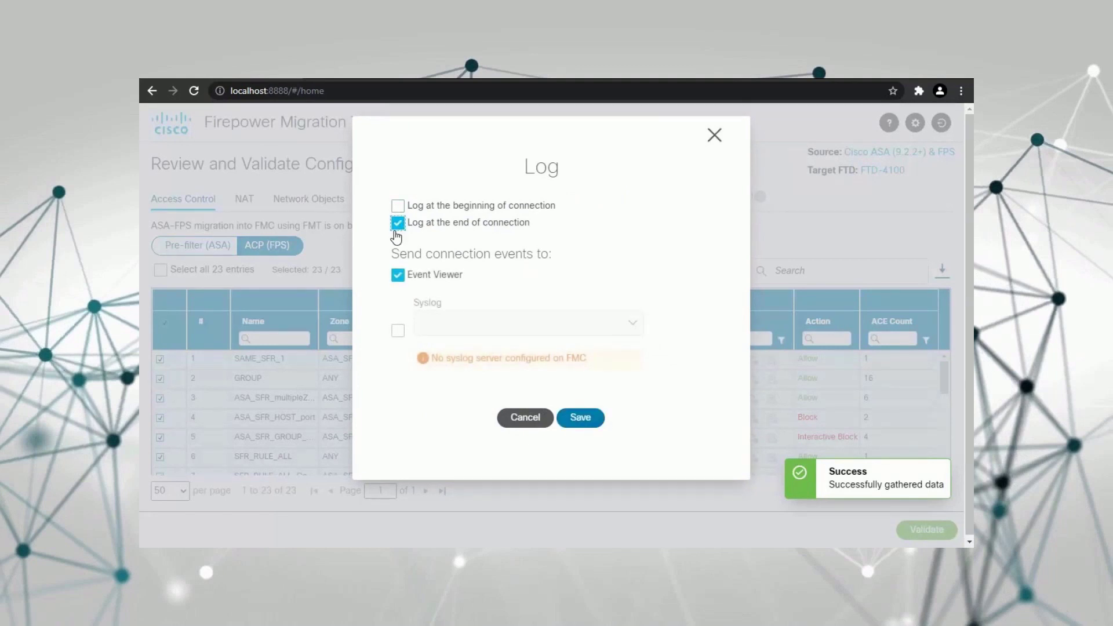
pyautogui.click(578, 419)
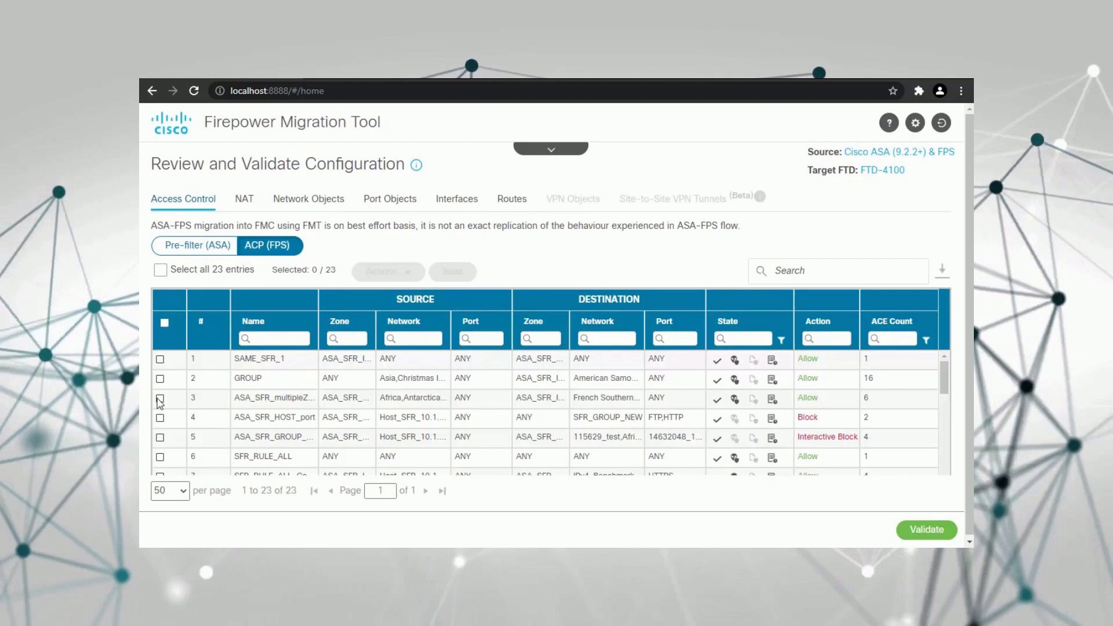
# Step: Mark ACP rules GROUP and rule 3 as Do not migrate and save
pyautogui.click(160, 399)
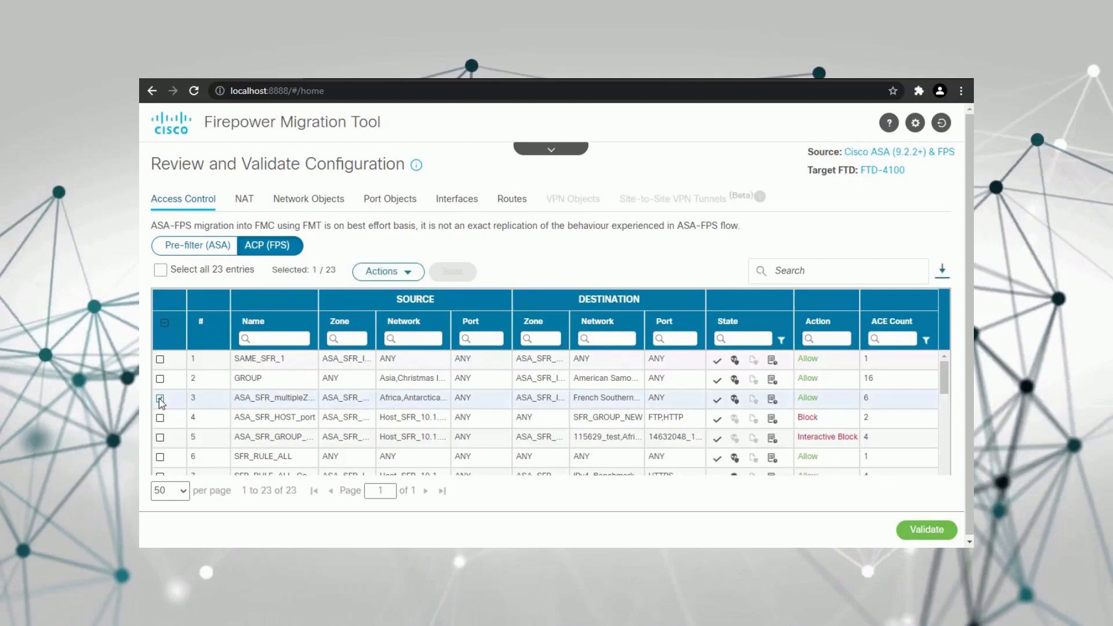
pyautogui.click(161, 380)
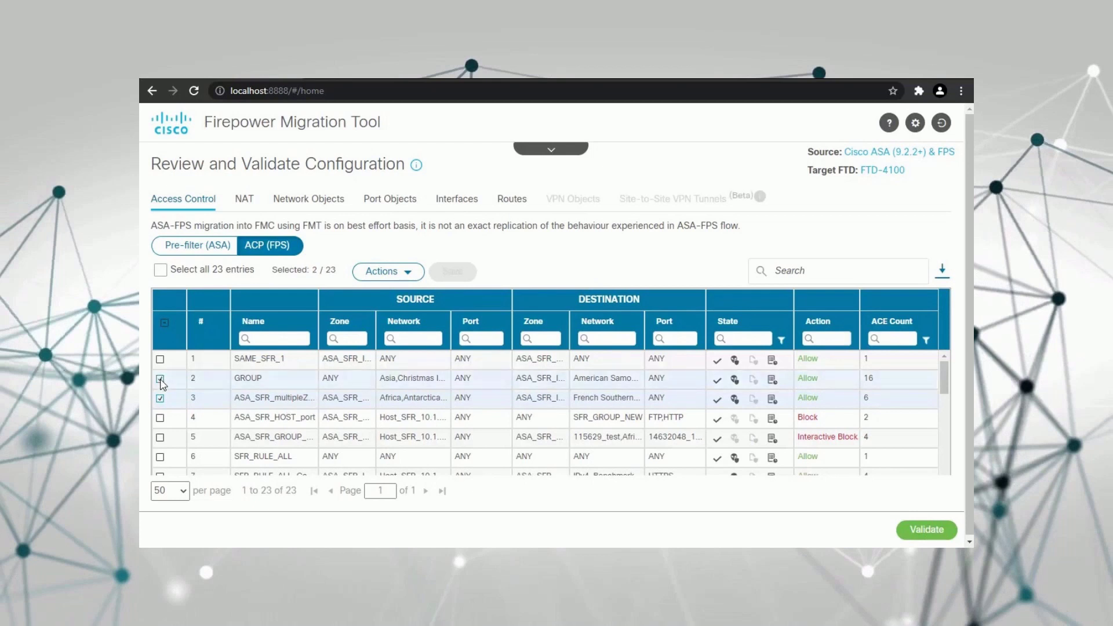
pyautogui.click(402, 273)
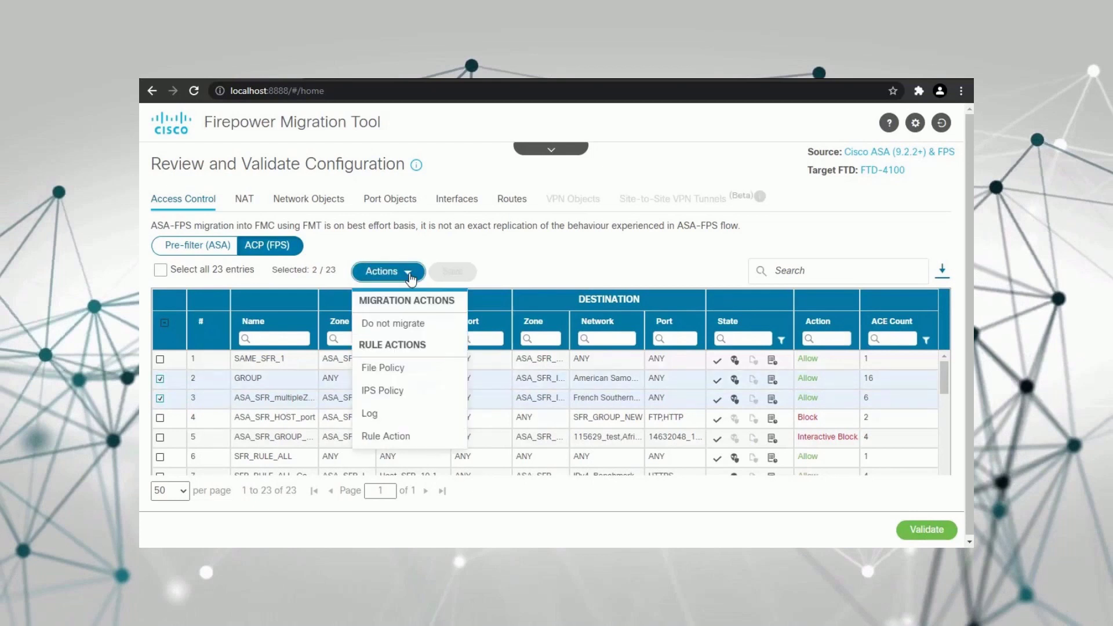
pyautogui.click(416, 324)
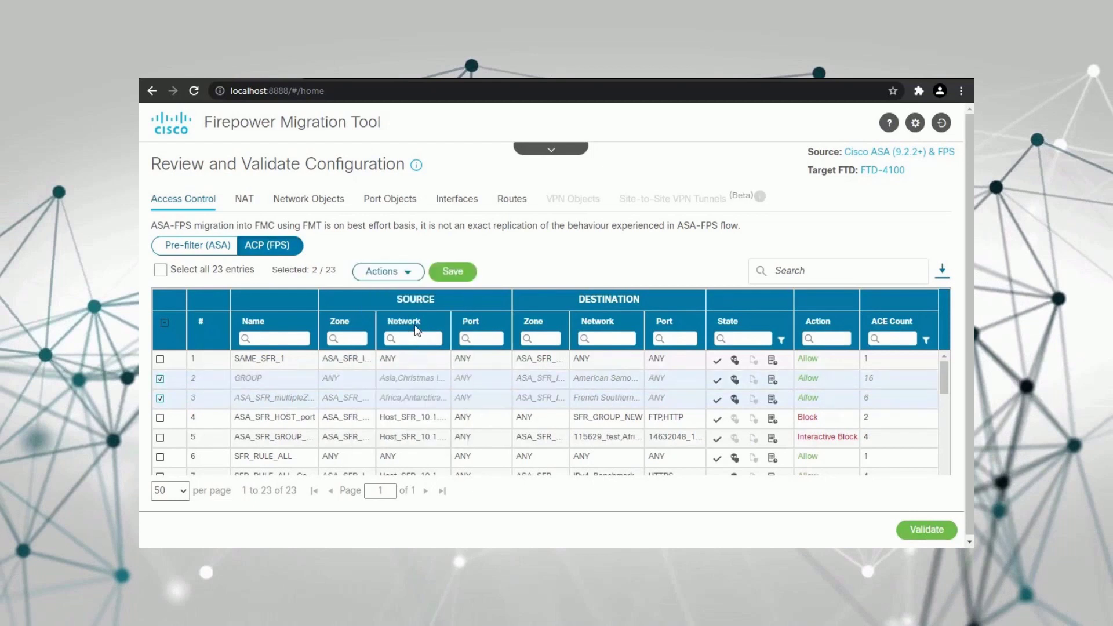
pyautogui.click(452, 272)
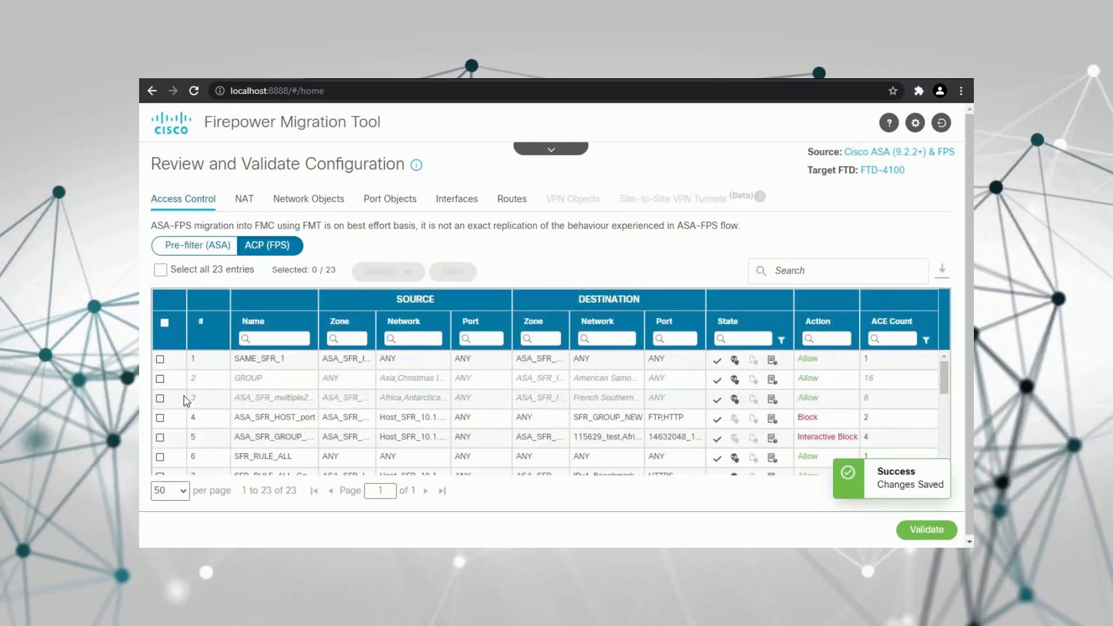
# Step: Change ACP rule SAME_SFR_1's action from Allow to Block, save it, and validate the configuration
pyautogui.click(160, 360)
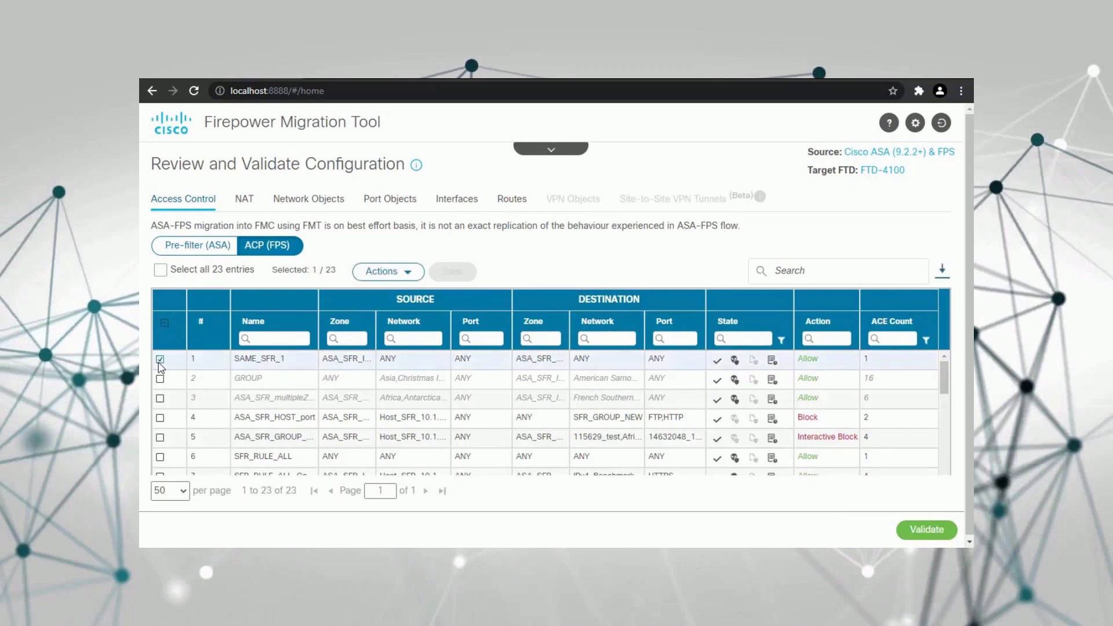
pyautogui.click(415, 276)
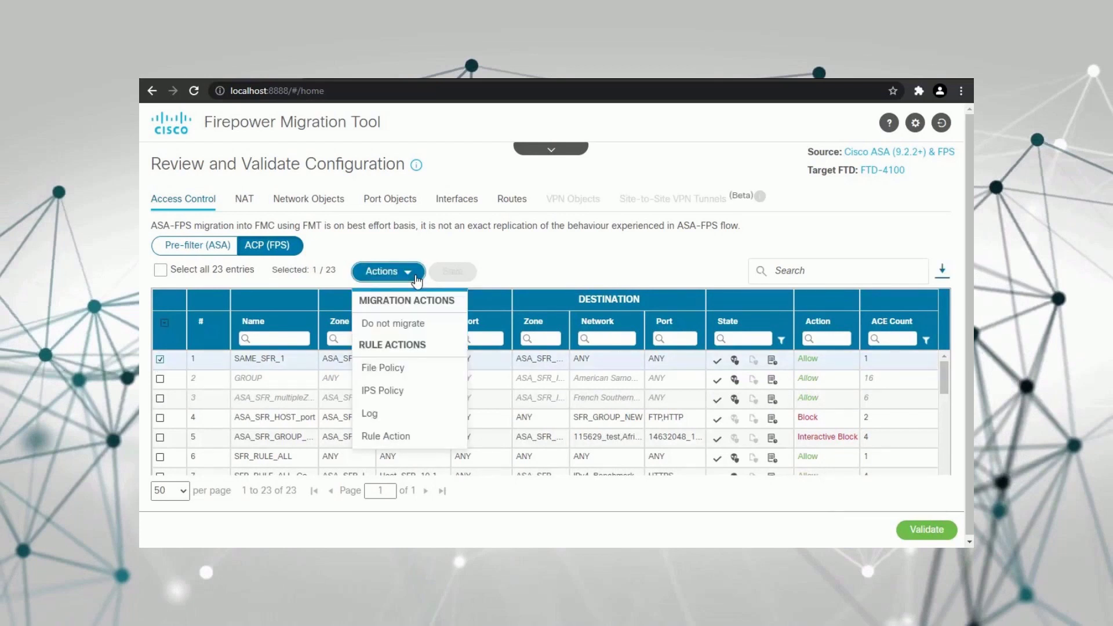
pyautogui.click(420, 441)
pyautogui.click(712, 235)
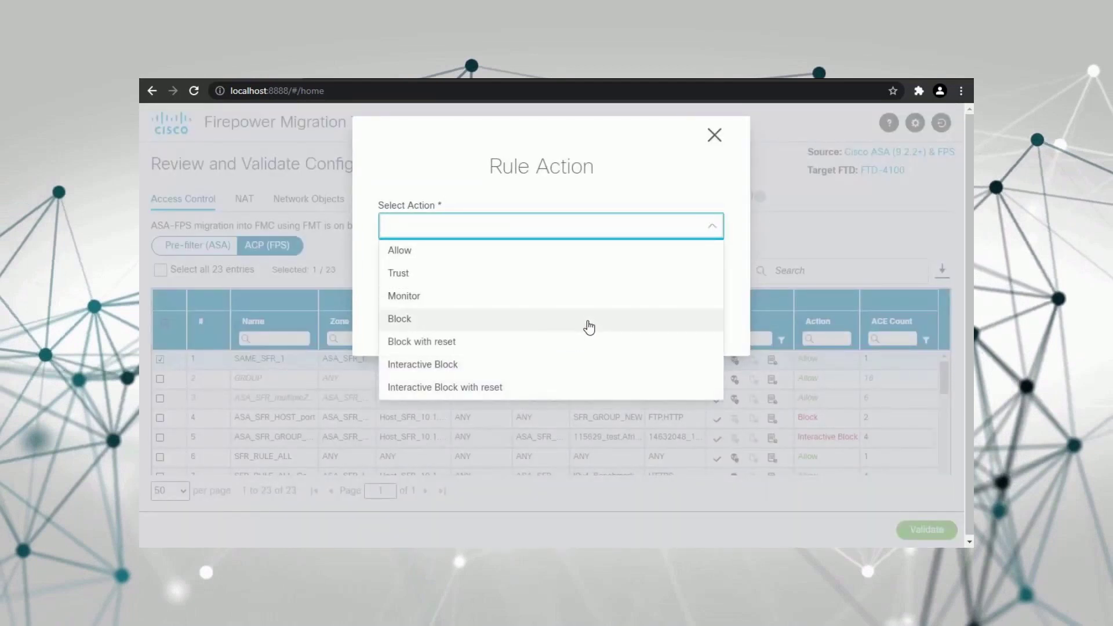
pyautogui.click(589, 328)
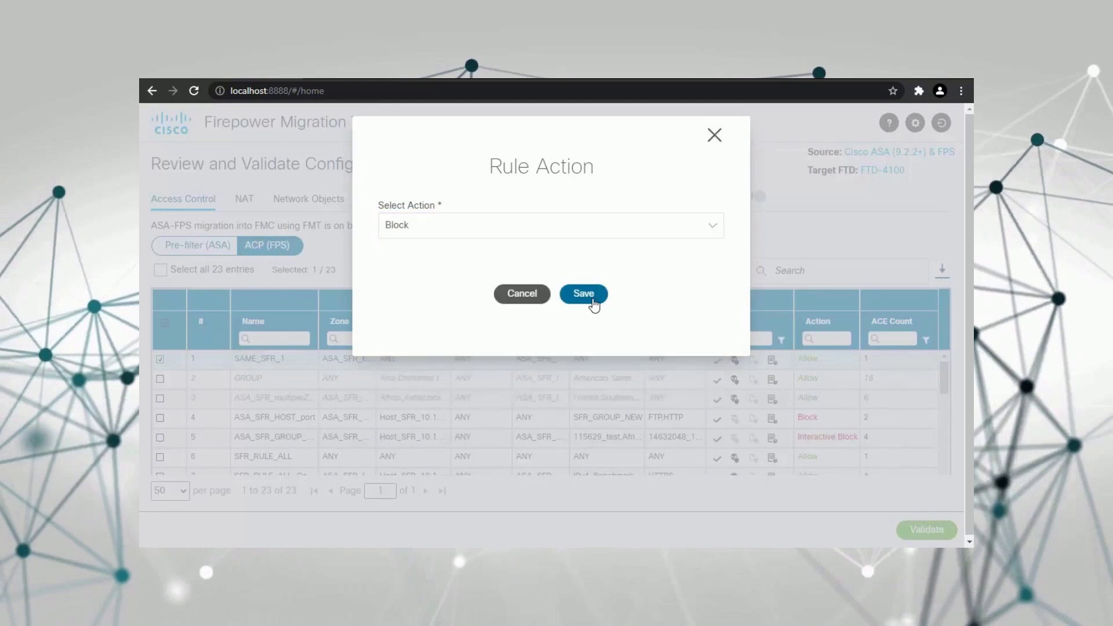
pyautogui.click(583, 294)
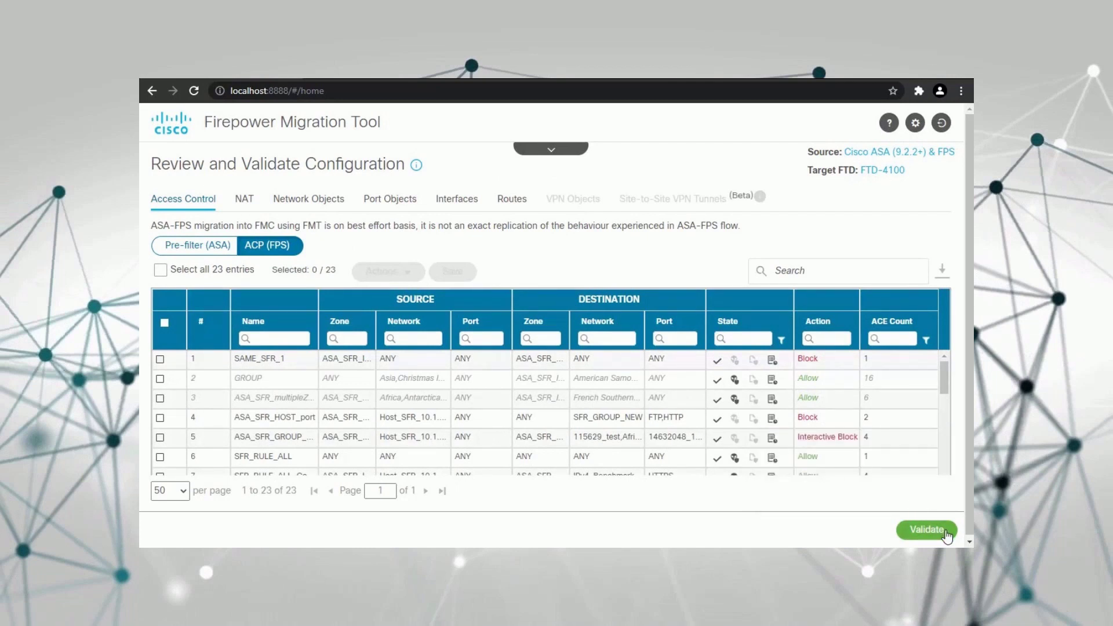
pyautogui.click(928, 529)
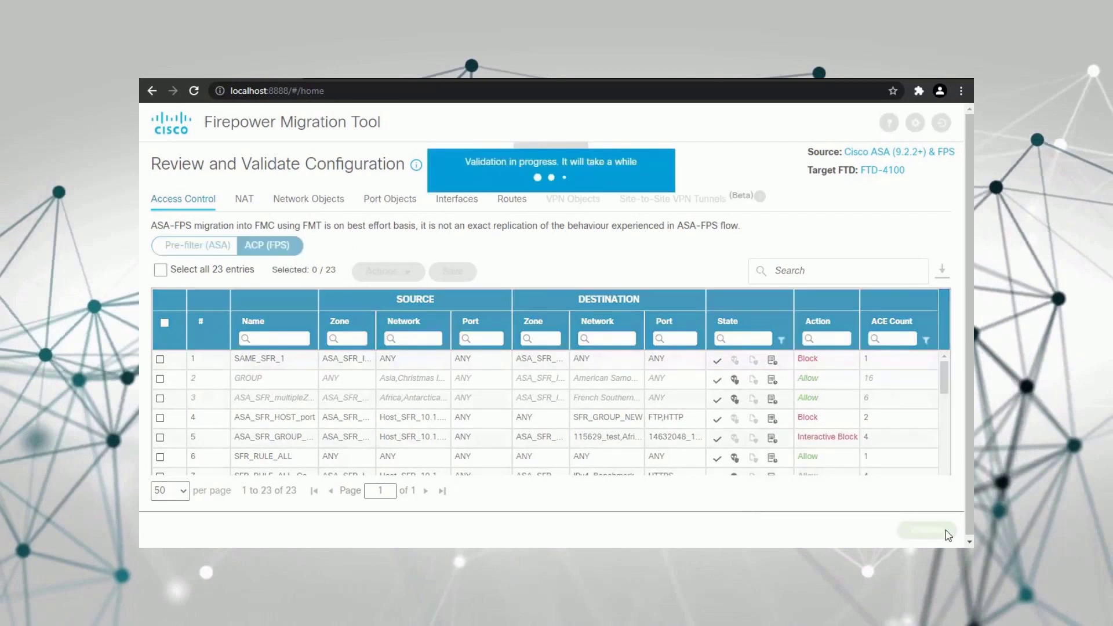